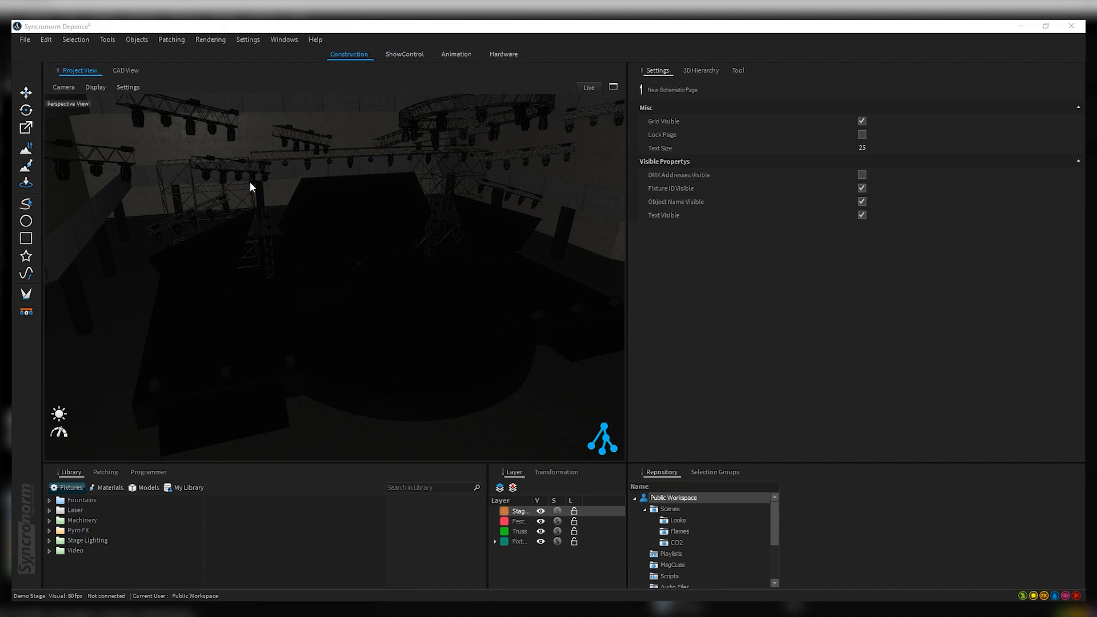
# - Open the Fixture Manager, enlarge its window and dock it alongside the Settings, 3D Hierarchy and Tool panels
pyautogui.click(283, 40)
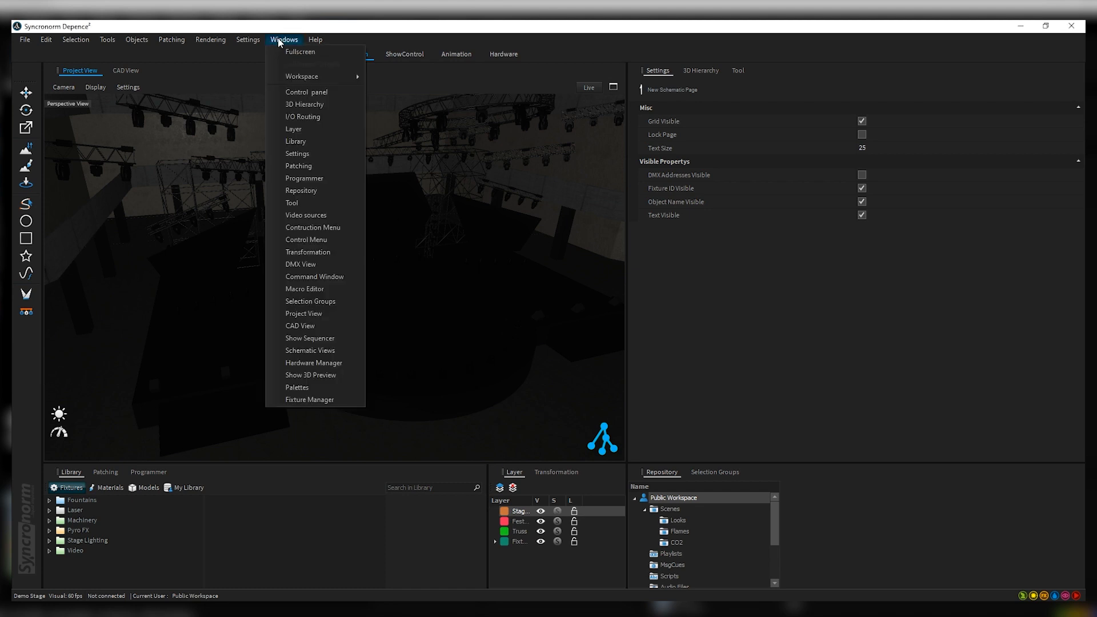
pyautogui.click(347, 401)
pyautogui.moveTo(148, 81); pyautogui.dragTo(266, 187)
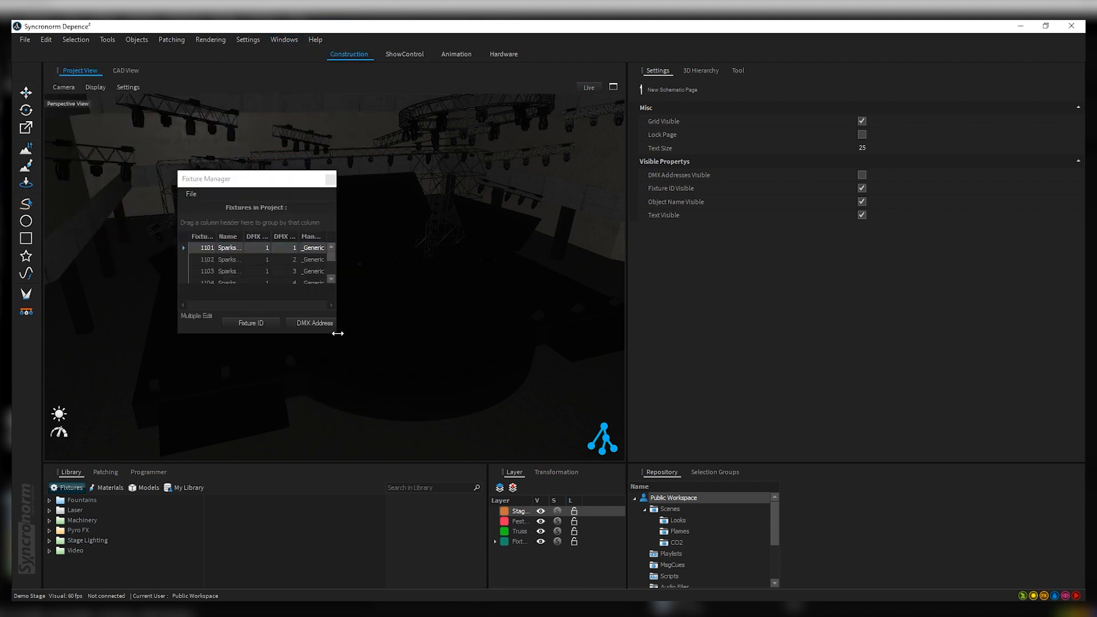
pyautogui.moveTo(338, 332); pyautogui.dragTo(537, 442)
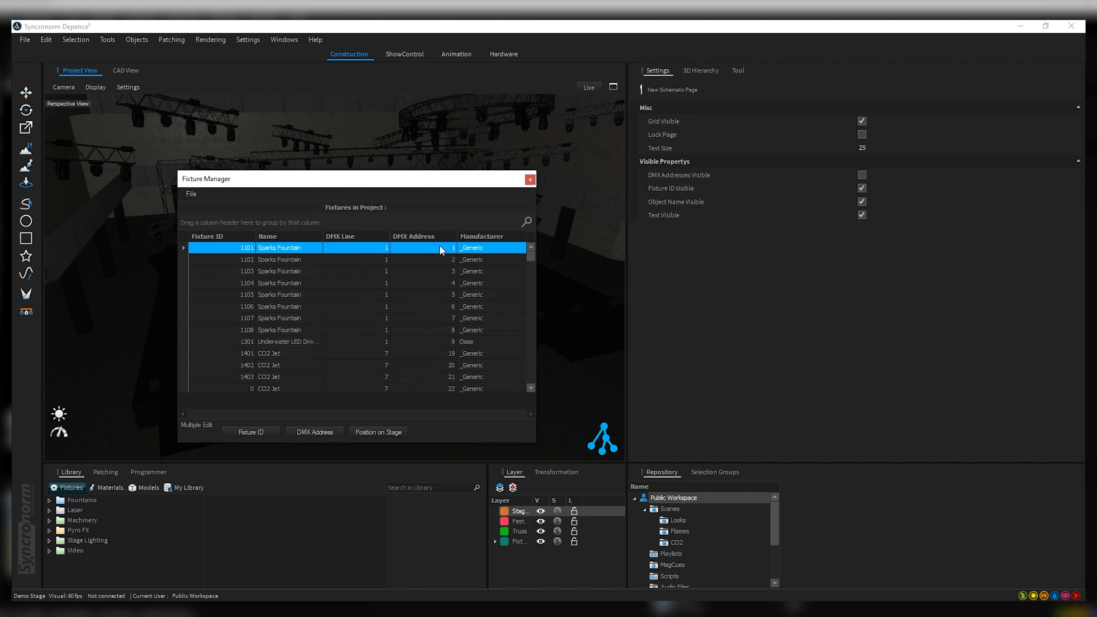
pyautogui.moveTo(344, 178); pyautogui.dragTo(856, 261)
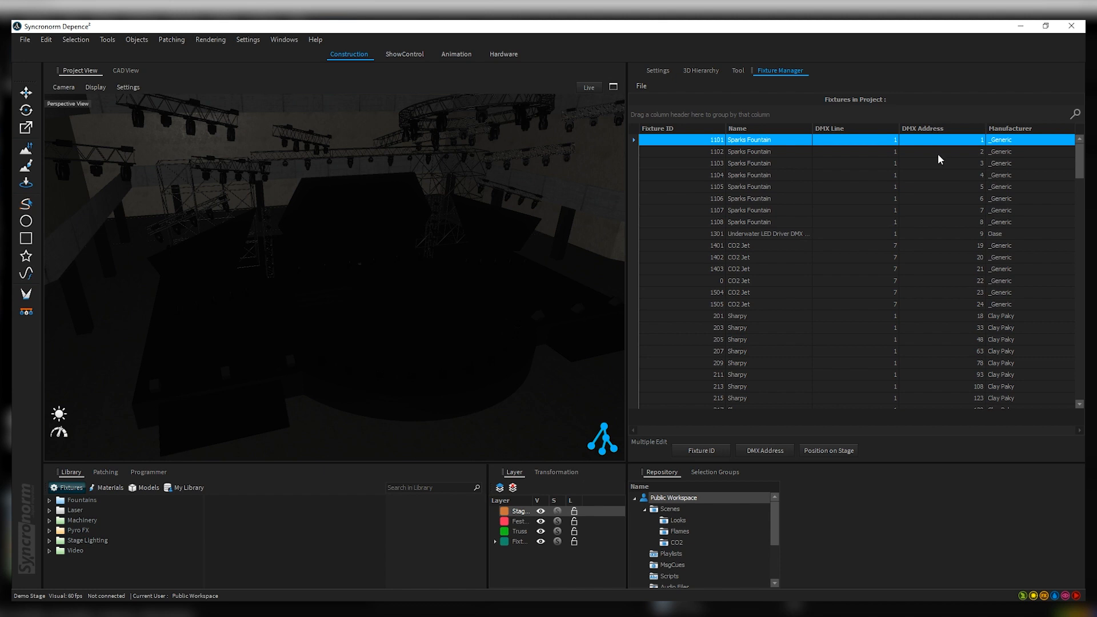
# - Set the DMX addresses of Sparks Fountain fixtures 1101, 1102 and 1103 to 150, 160 and 170
pyautogui.click(979, 143)
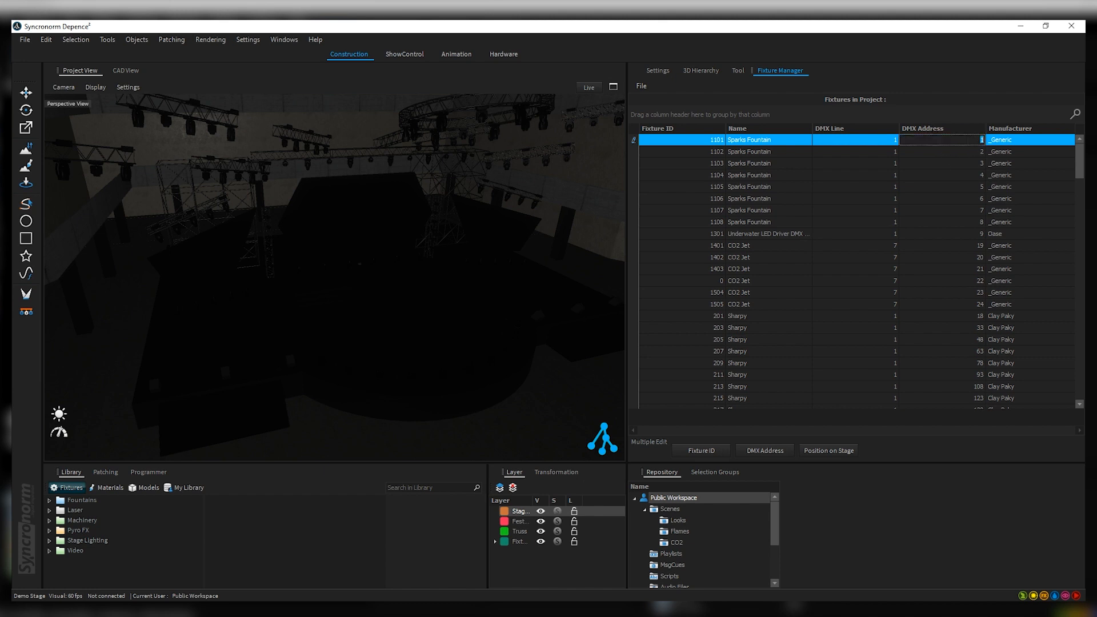
pyautogui.write('150')
pyautogui.click(982, 152)
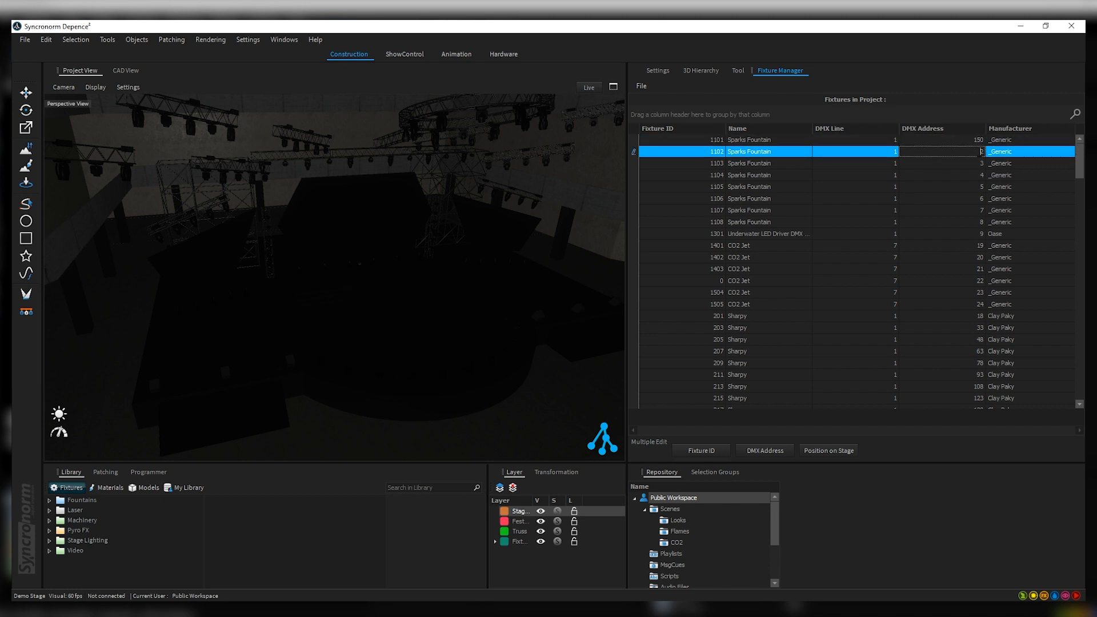
pyautogui.write('160')
pyautogui.click(977, 163)
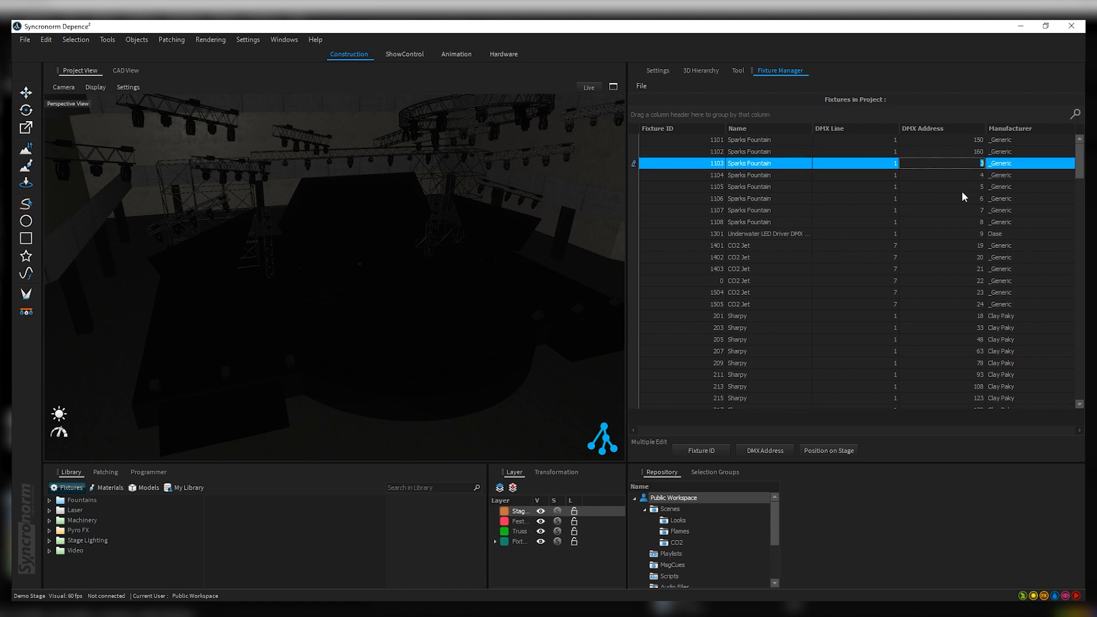
pyautogui.write('170')
# - Select Sparks Fountain fixtures 1101 to 1108 and readdress them together starting from DMX address 1.001
pyautogui.click(756, 140)
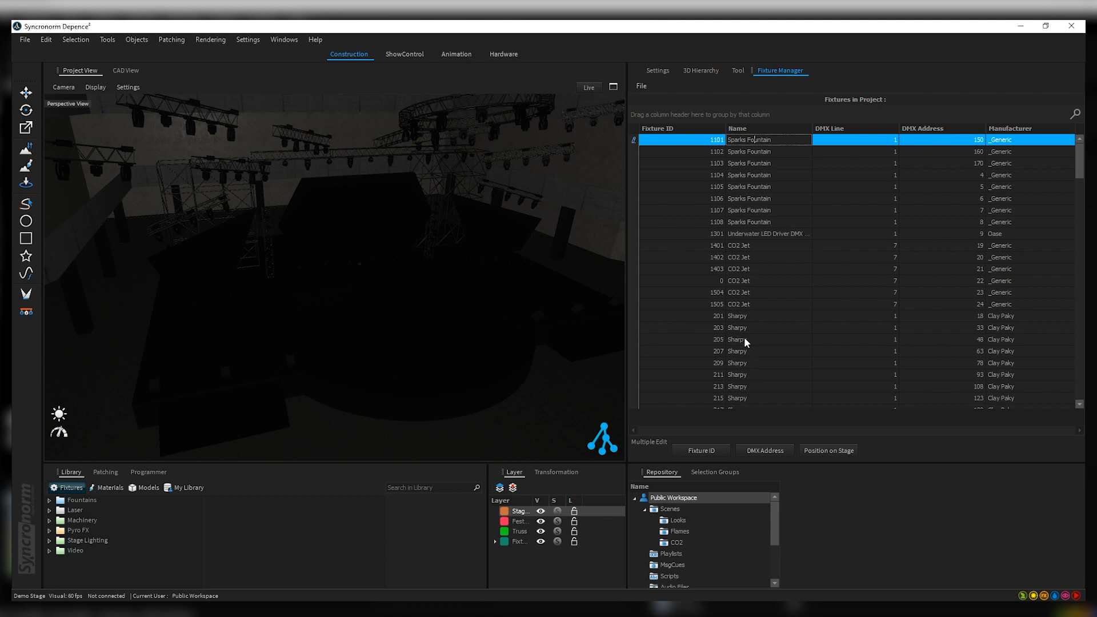
pyautogui.keyDown('shift'); pyautogui.click(746, 222); pyautogui.keyUp('shift')
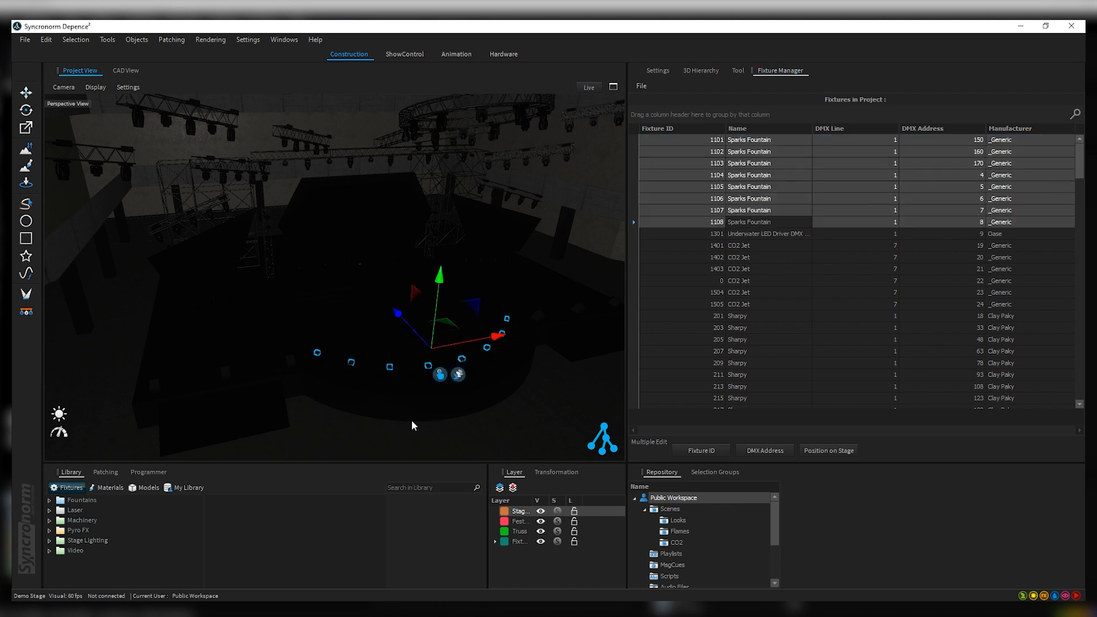
pyautogui.click(776, 138)
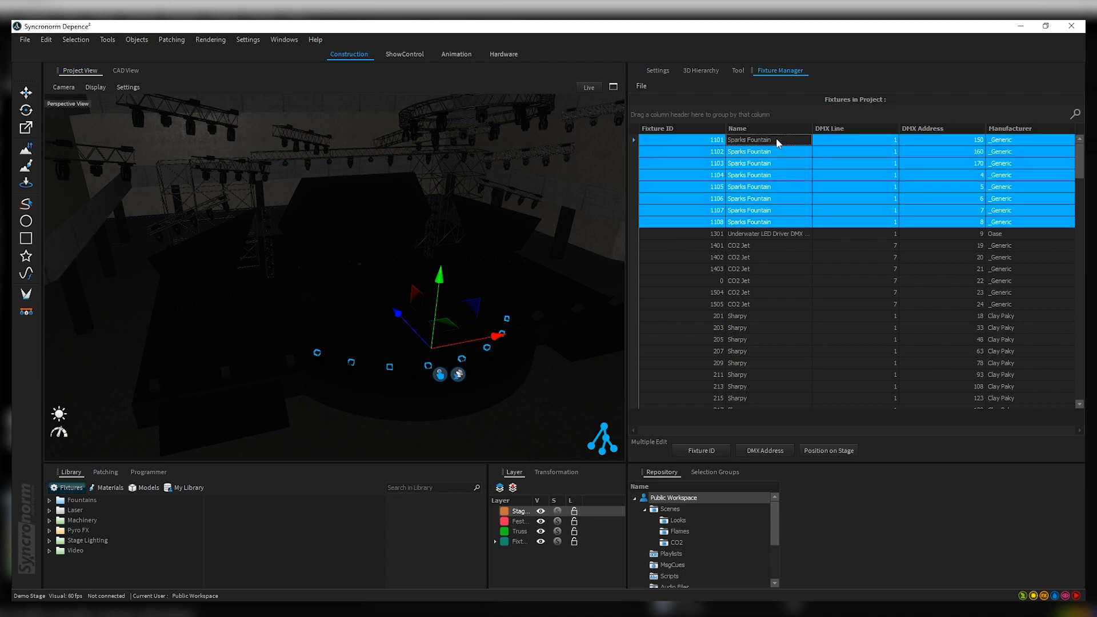
pyautogui.keyDown('shift'); pyautogui.click(759, 220); pyautogui.keyUp('shift')
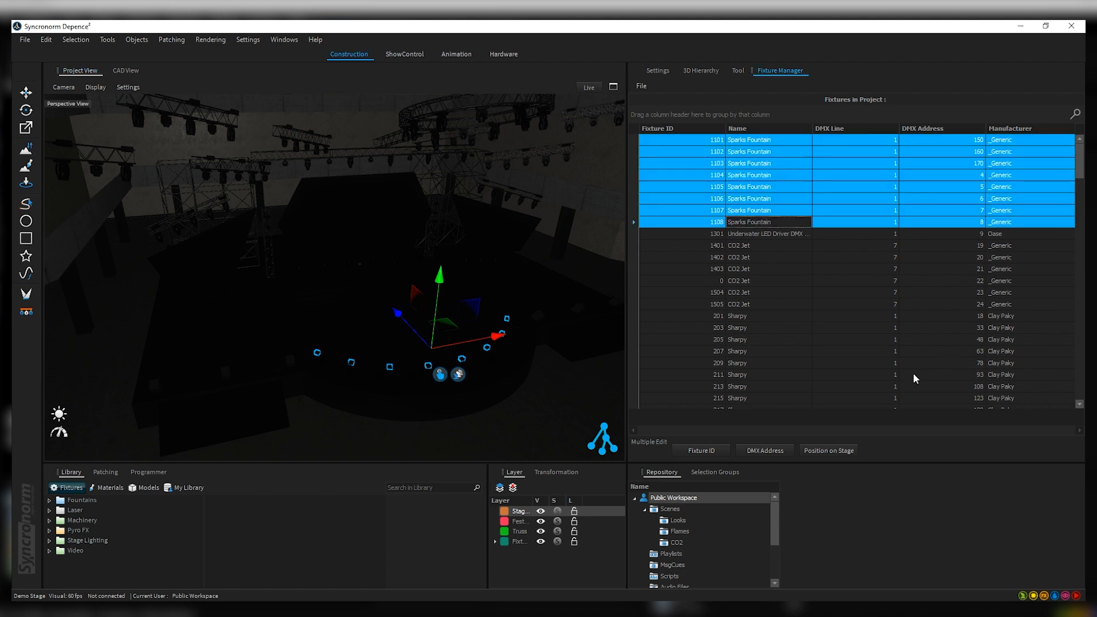
pyautogui.click(764, 452)
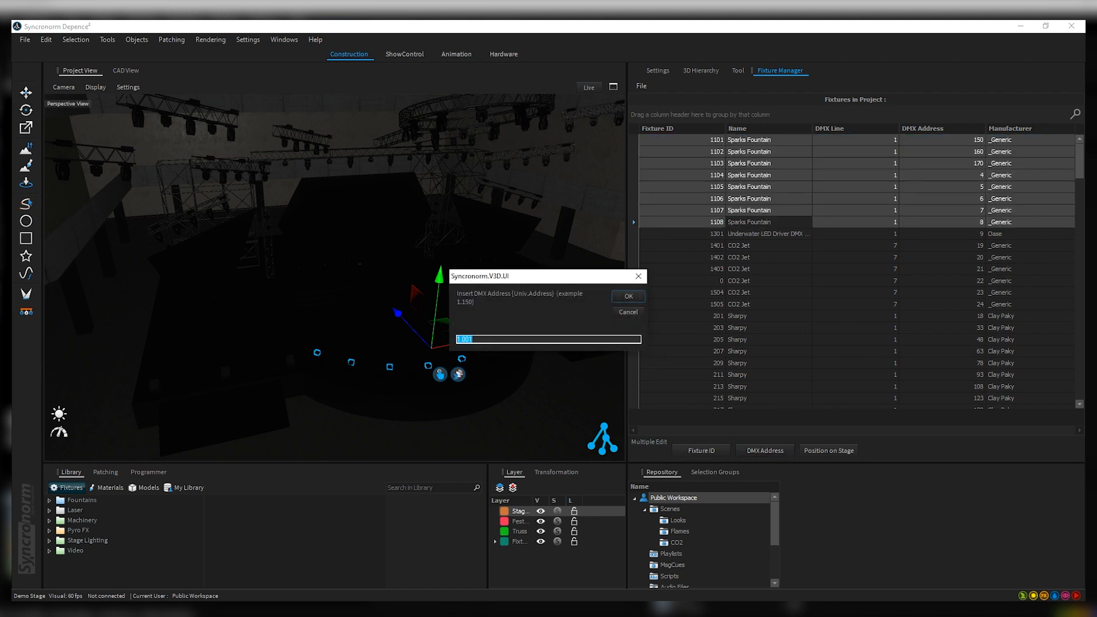
pyautogui.click(627, 297)
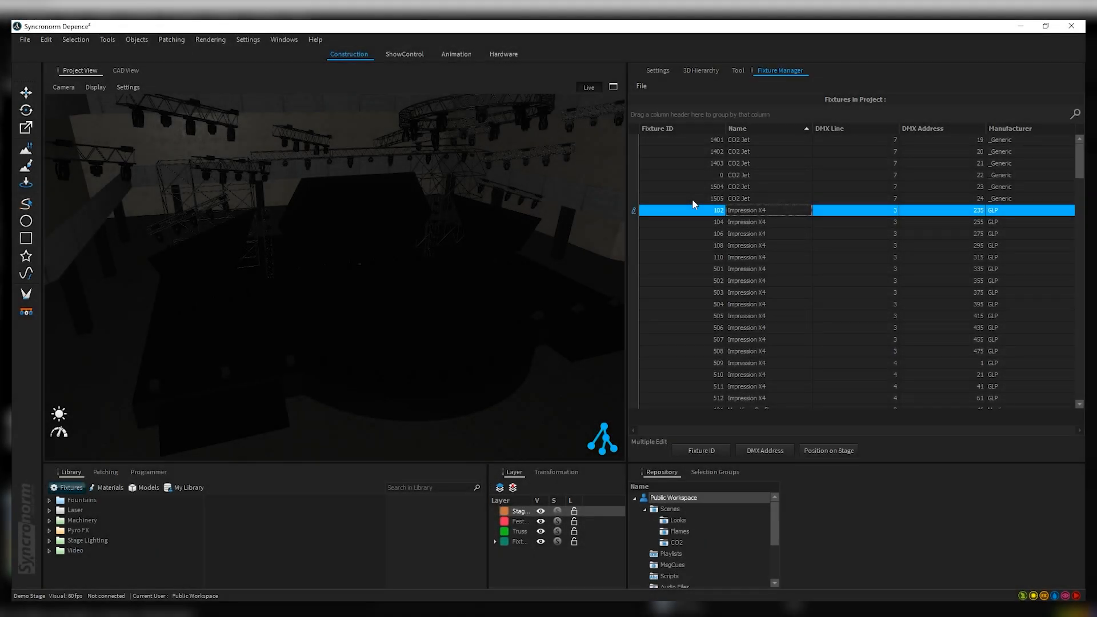
# - Add the Position on Stage column to the fixture table from the column chooser and sort the table by it in ascending order
pyautogui.rightClick(674, 126)
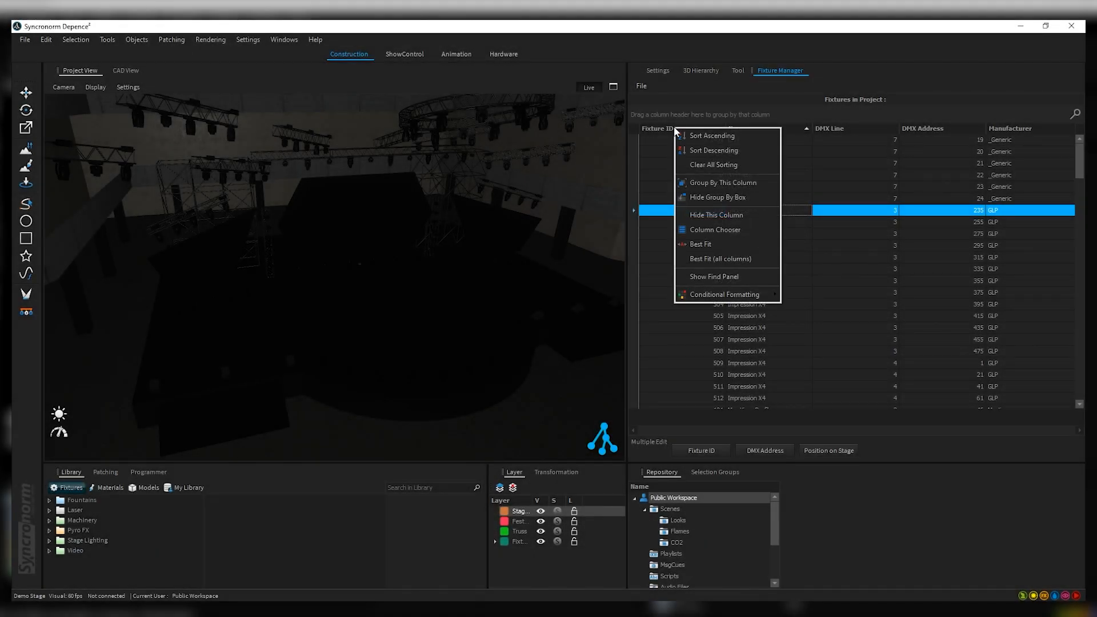
pyautogui.click(760, 230)
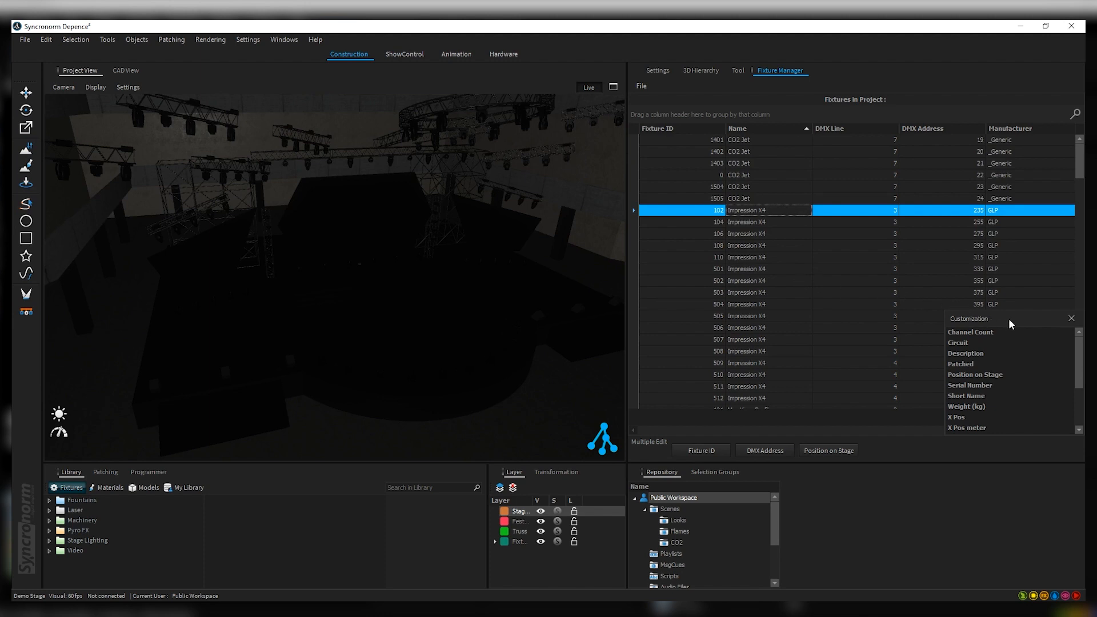
pyautogui.moveTo(1008, 324); pyautogui.dragTo(868, 273)
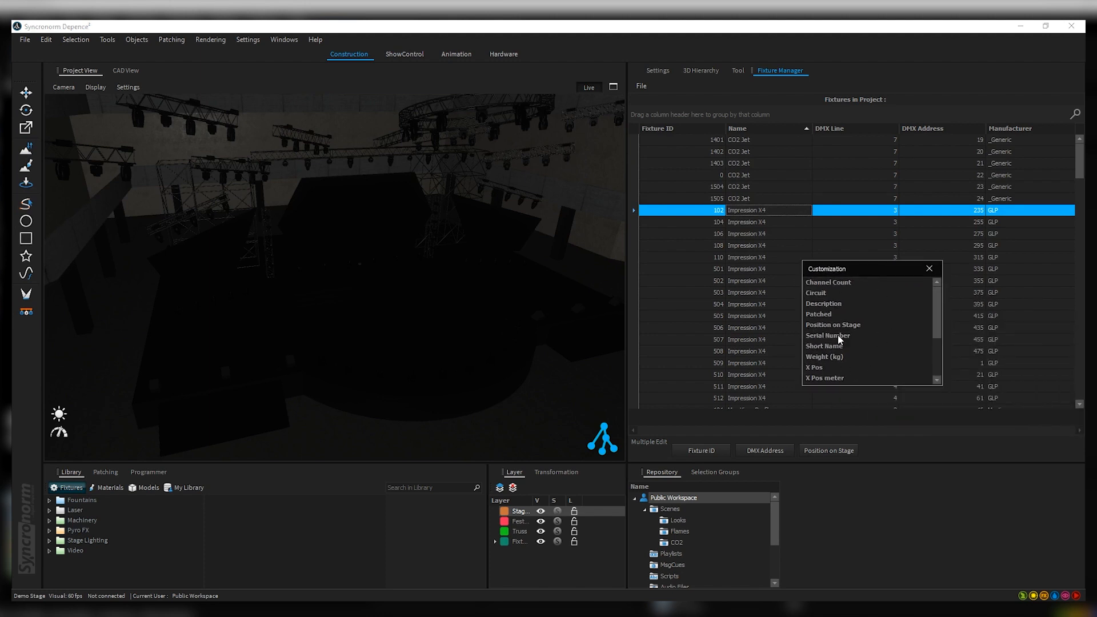
pyautogui.moveTo(934, 310); pyautogui.dragTo(938, 346)
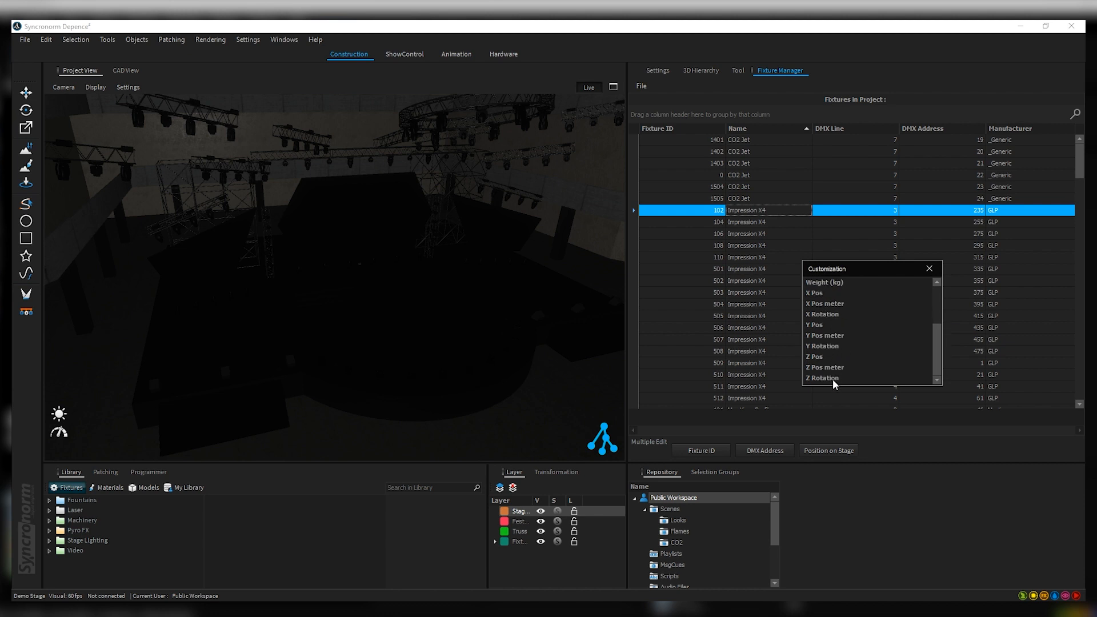
pyautogui.moveTo(938, 362); pyautogui.dragTo(931, 313)
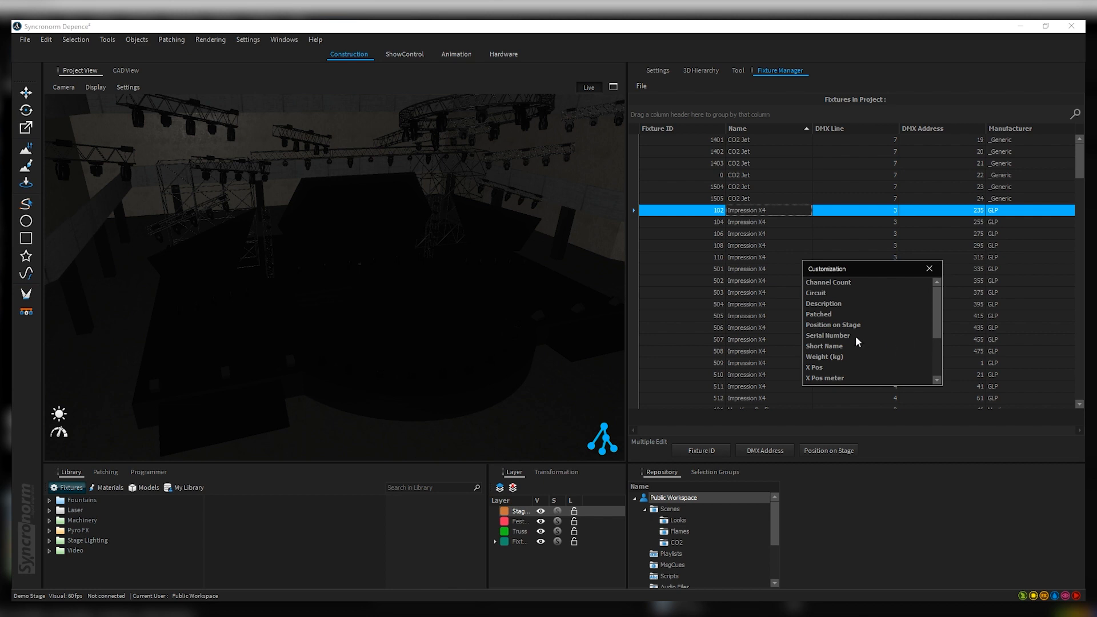
pyautogui.moveTo(823, 324); pyautogui.dragTo(661, 131)
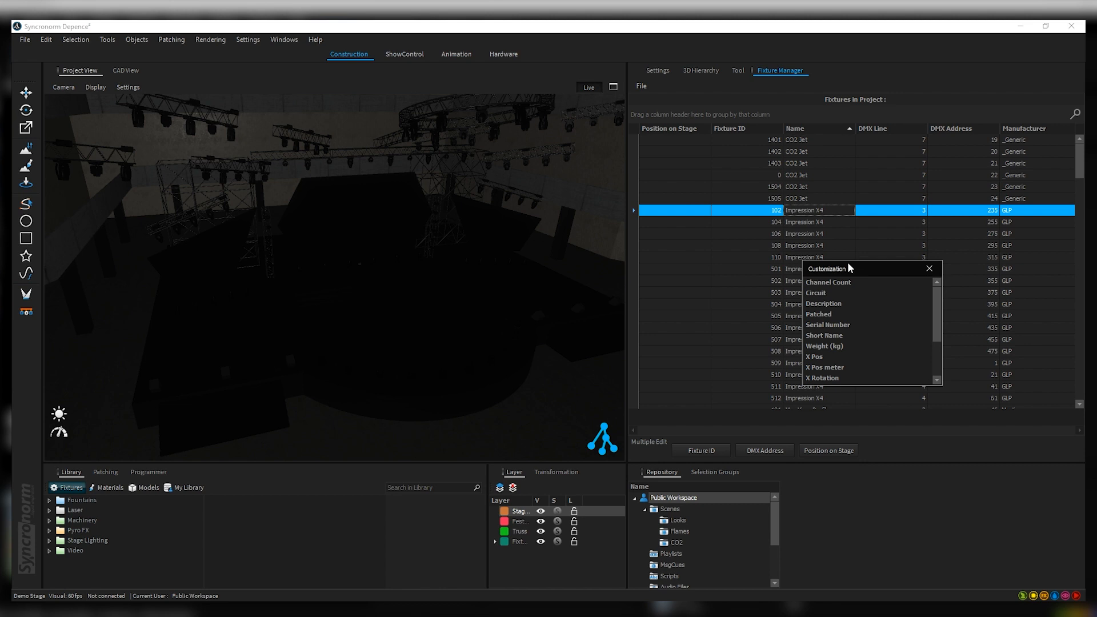
pyautogui.click(680, 129)
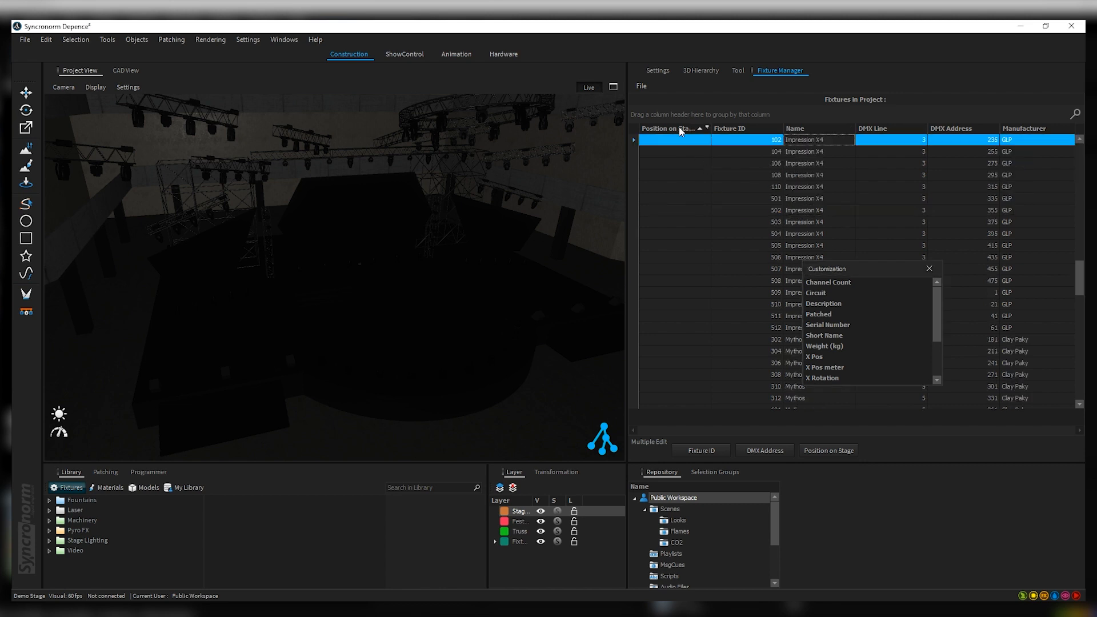
pyautogui.click(930, 269)
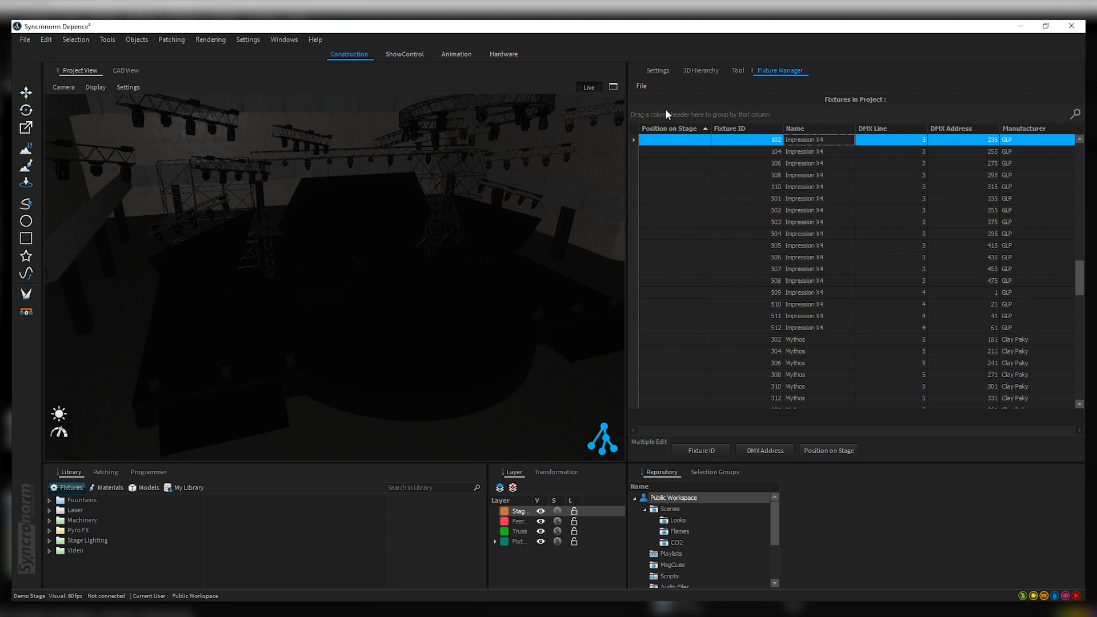
# - Move the Position on Stage column between the Name and DMX Line columns
pyautogui.moveTo(680, 131); pyautogui.dragTo(858, 131)
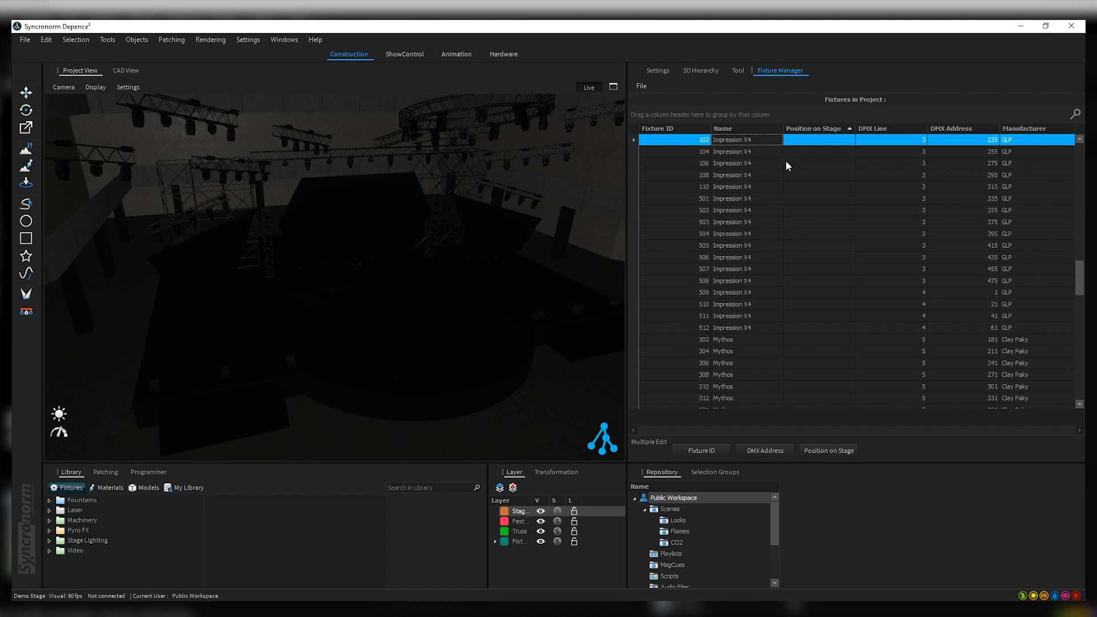
pyautogui.click(827, 143)
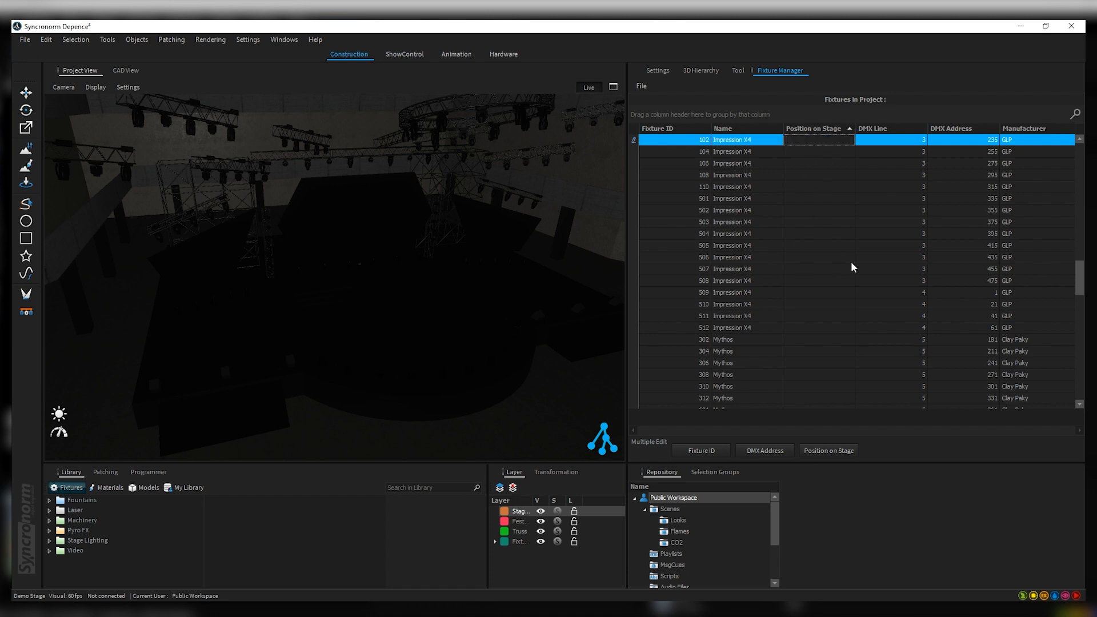
pyautogui.press('Tab')
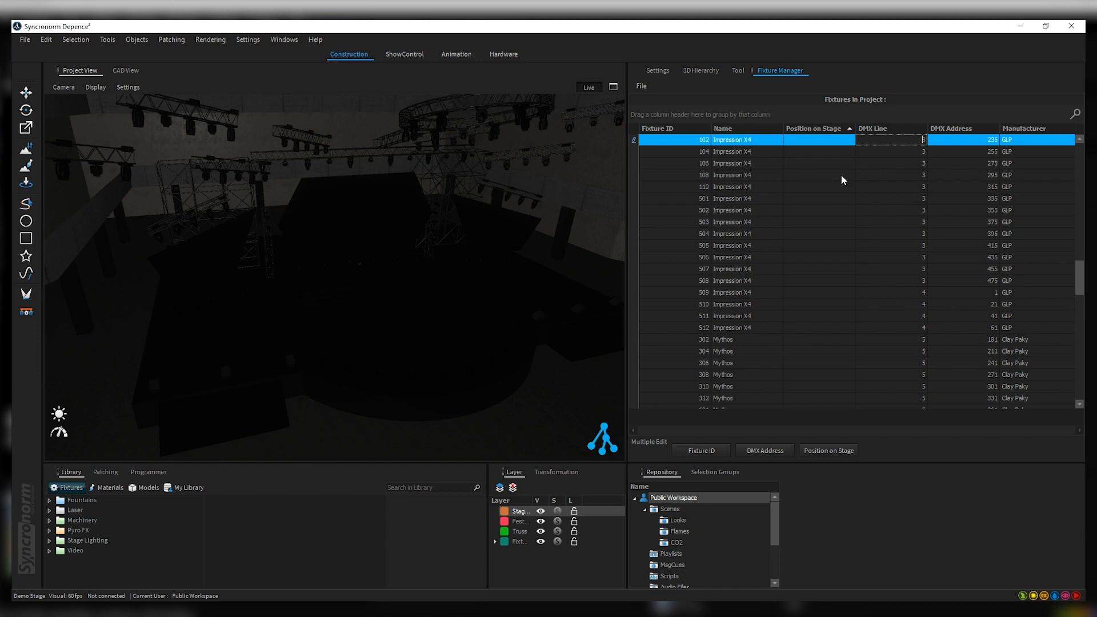
# - Save the fixture table layout as a template file named TEST3
pyautogui.click(643, 86)
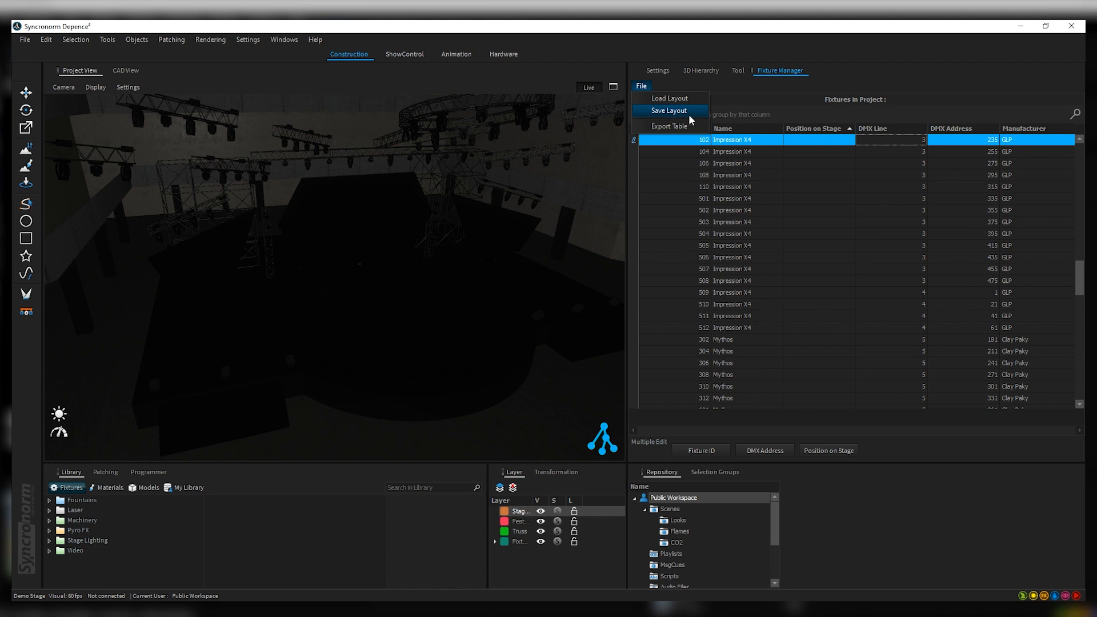
pyautogui.click(669, 111)
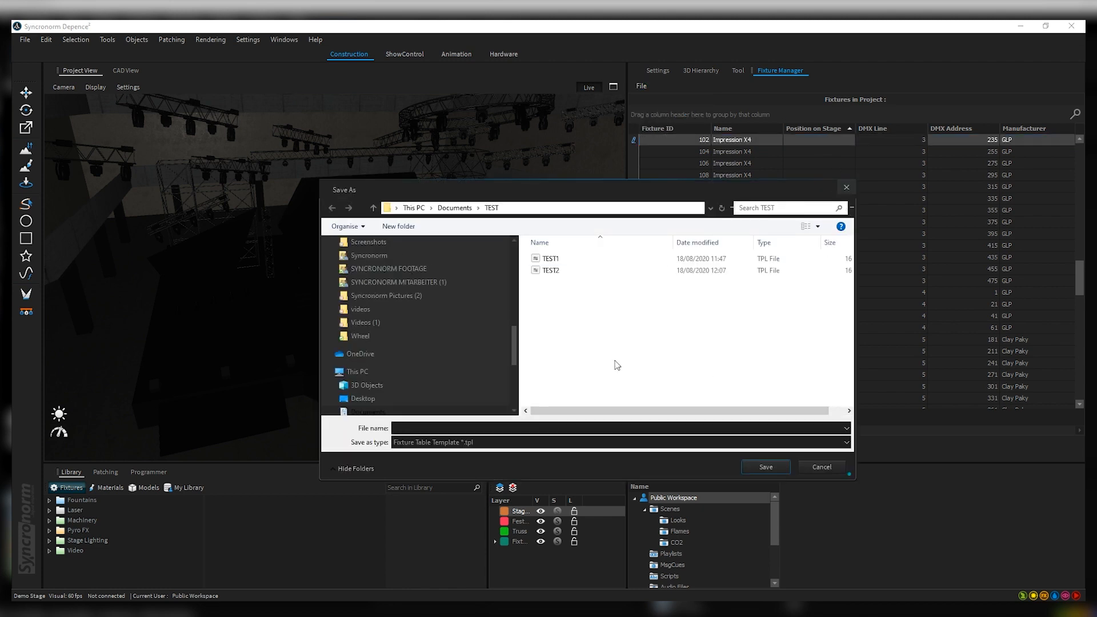
pyautogui.write('TEST3')
pyautogui.moveTo(412, 427); pyautogui.dragTo(382, 430)
pyautogui.click(767, 466)
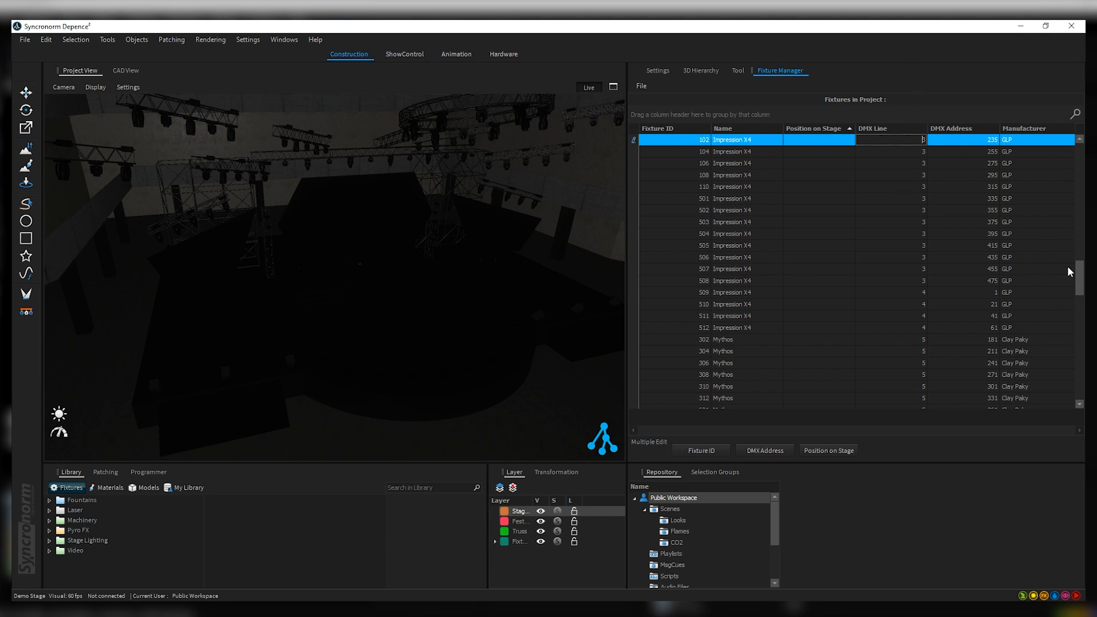
# - Export the fixture table as an Adobe PDF file named TEST2 in the Documents TEST folder
pyautogui.moveTo(1078, 268); pyautogui.dragTo(1070, 125)
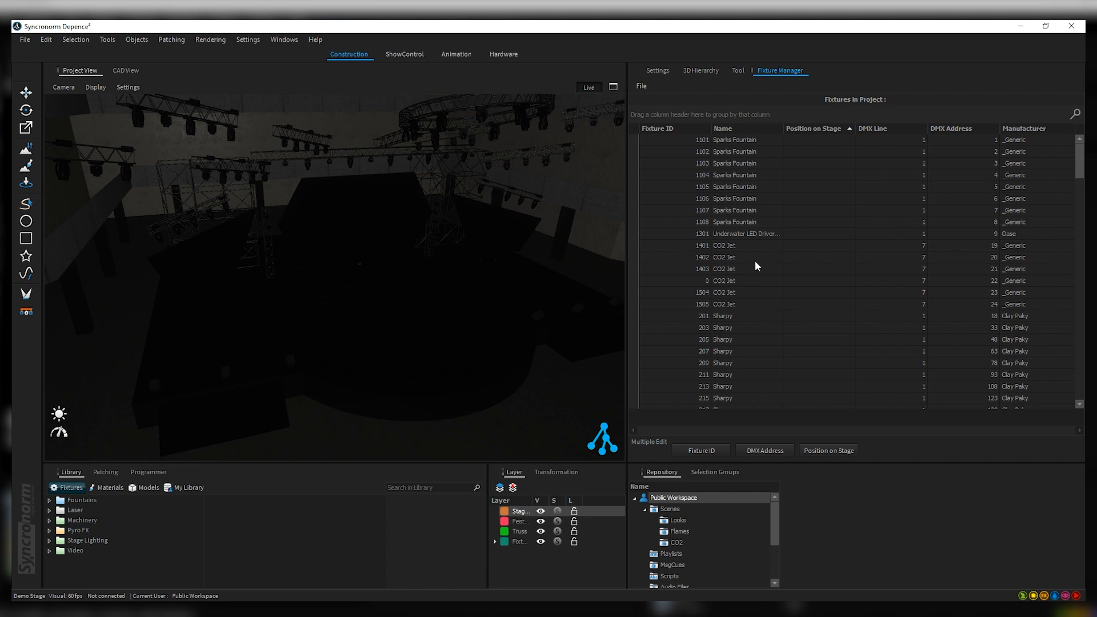
pyautogui.click(759, 244)
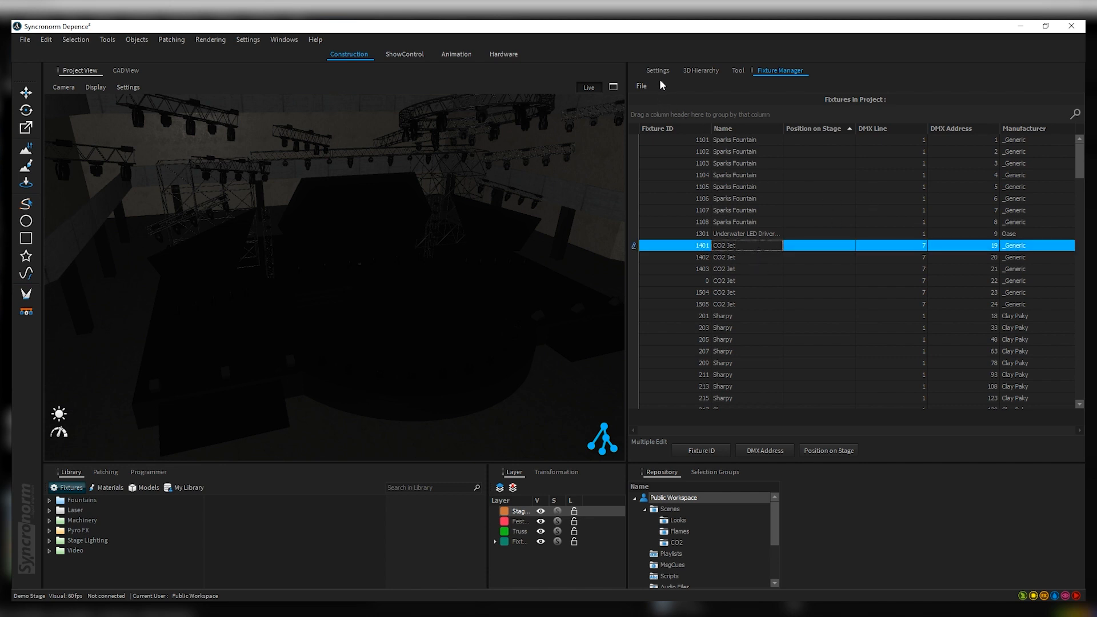
pyautogui.click(642, 87)
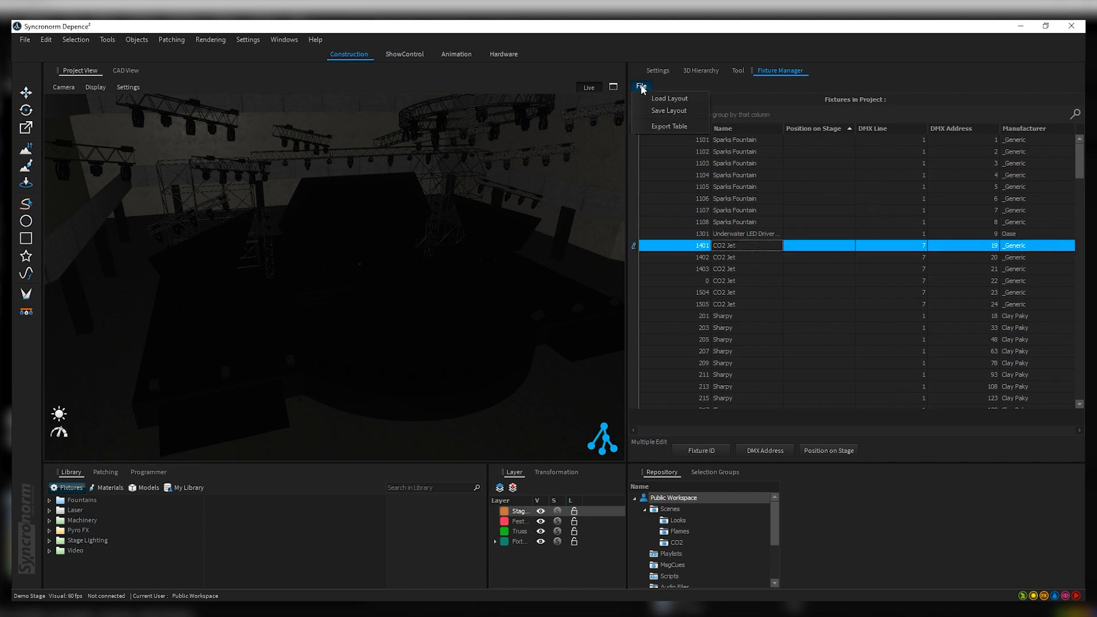
pyautogui.click(669, 125)
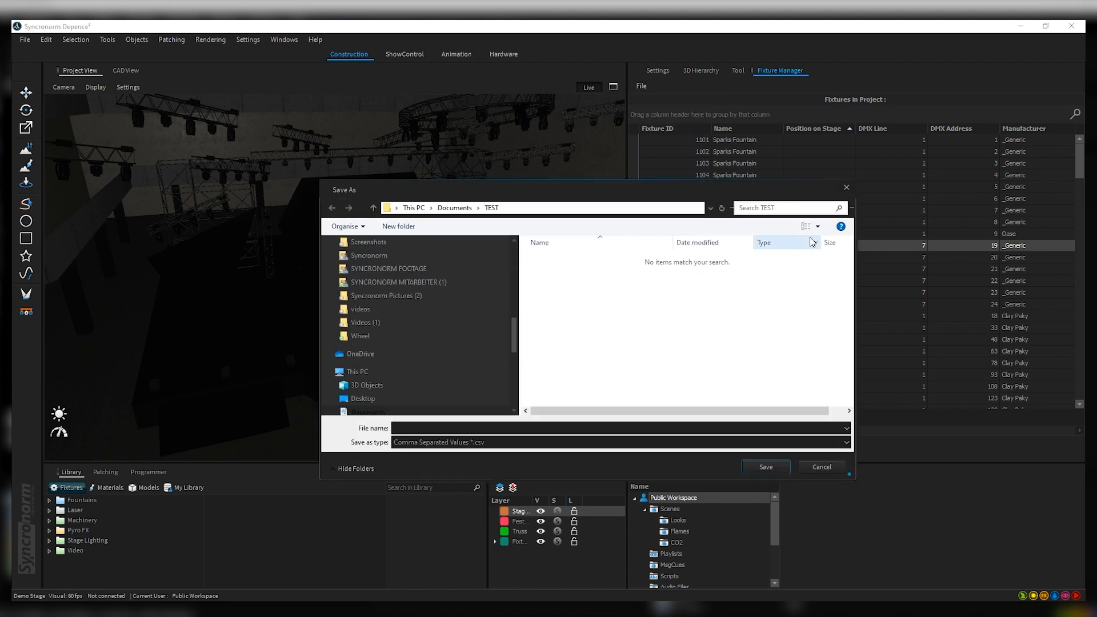
pyautogui.click(846, 443)
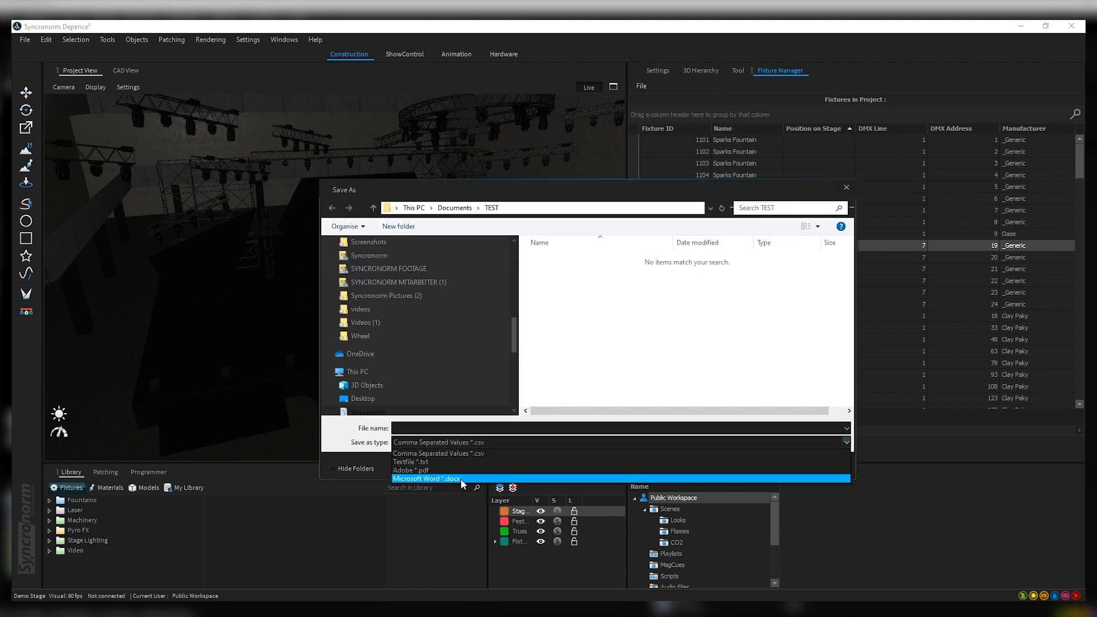
pyautogui.click(437, 470)
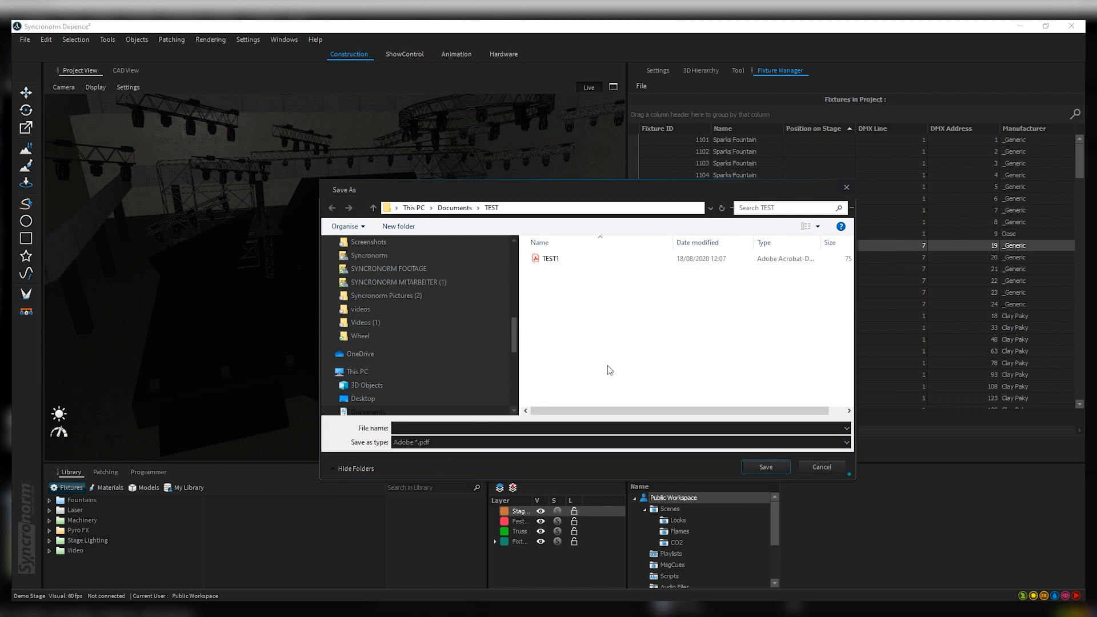
pyautogui.write('TEST2')
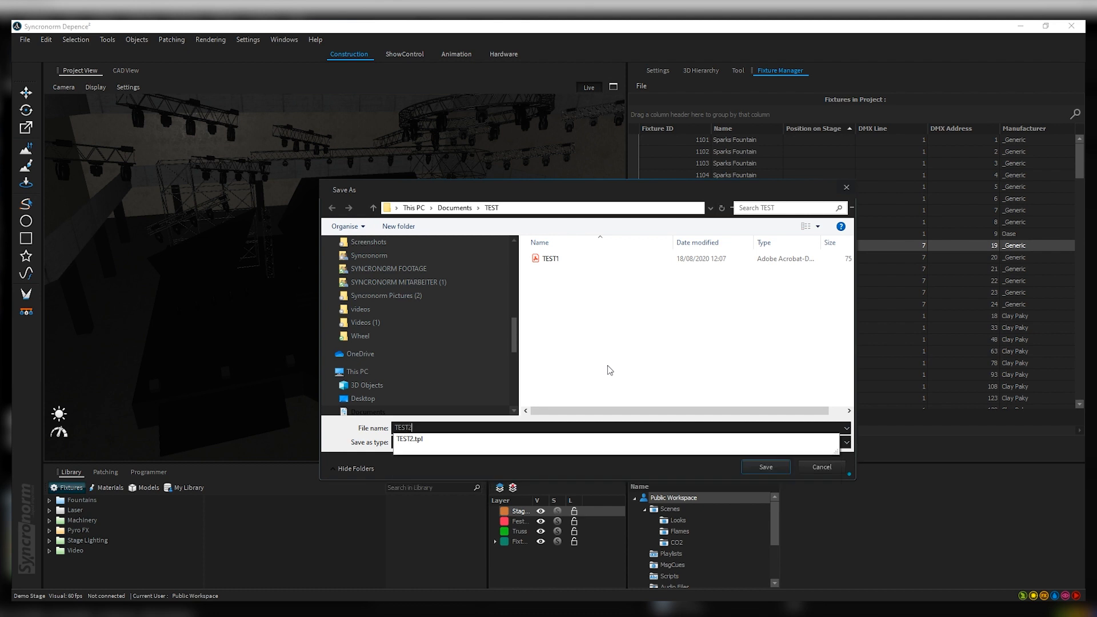
pyautogui.click(612, 357)
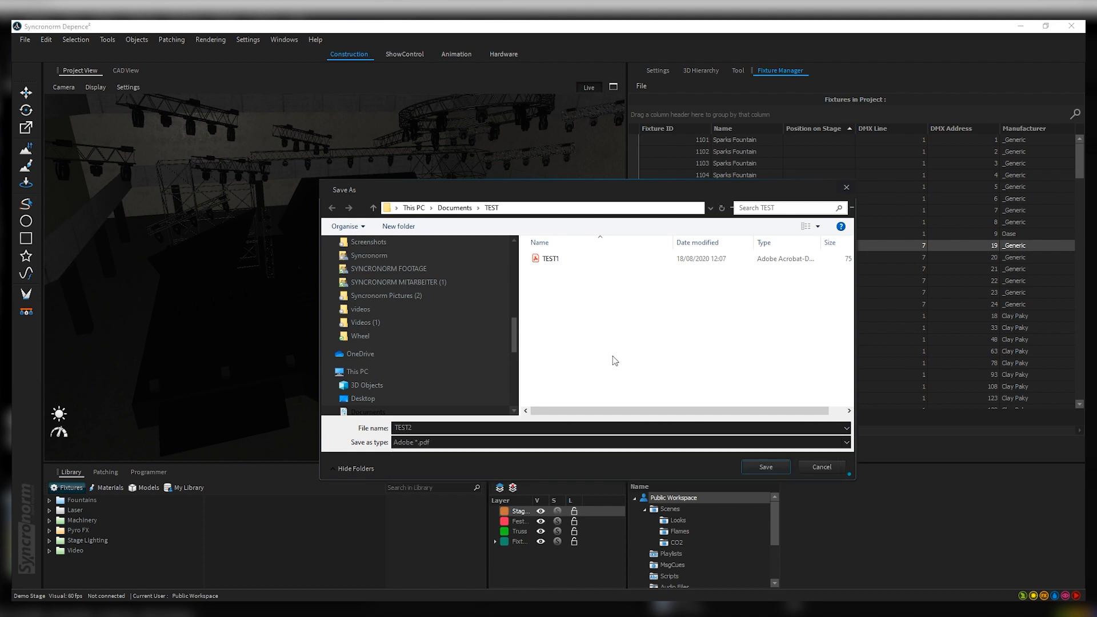
pyautogui.click(774, 467)
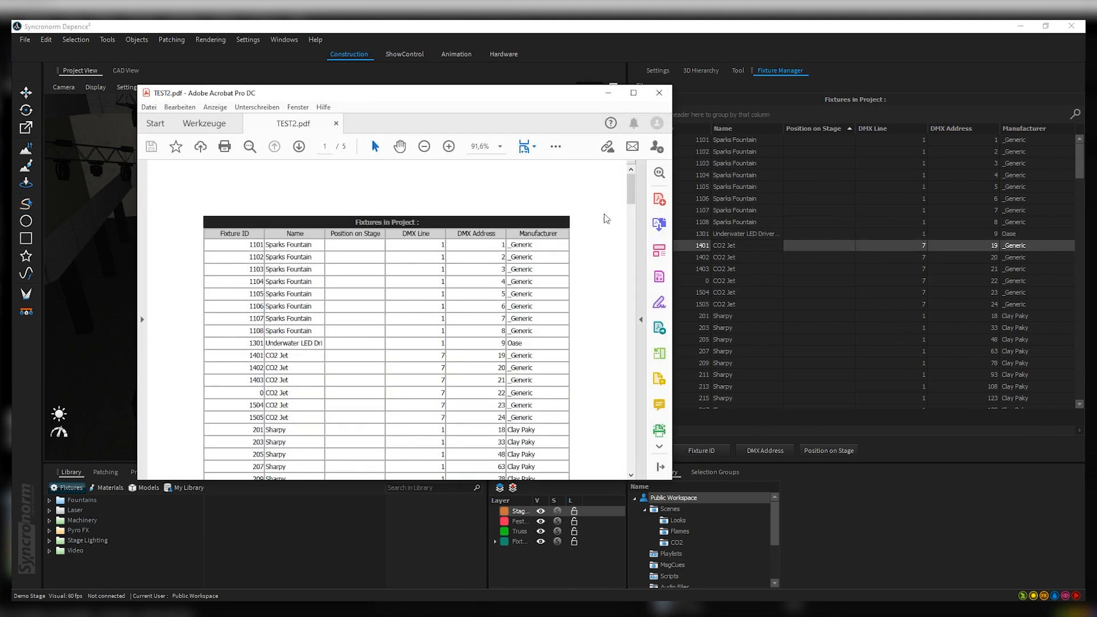
# - Enlarge the exported TEST2 PDF, examine its fixture list and column headings, and close the document
pyautogui.moveTo(502, 92); pyautogui.dragTo(611, 82)
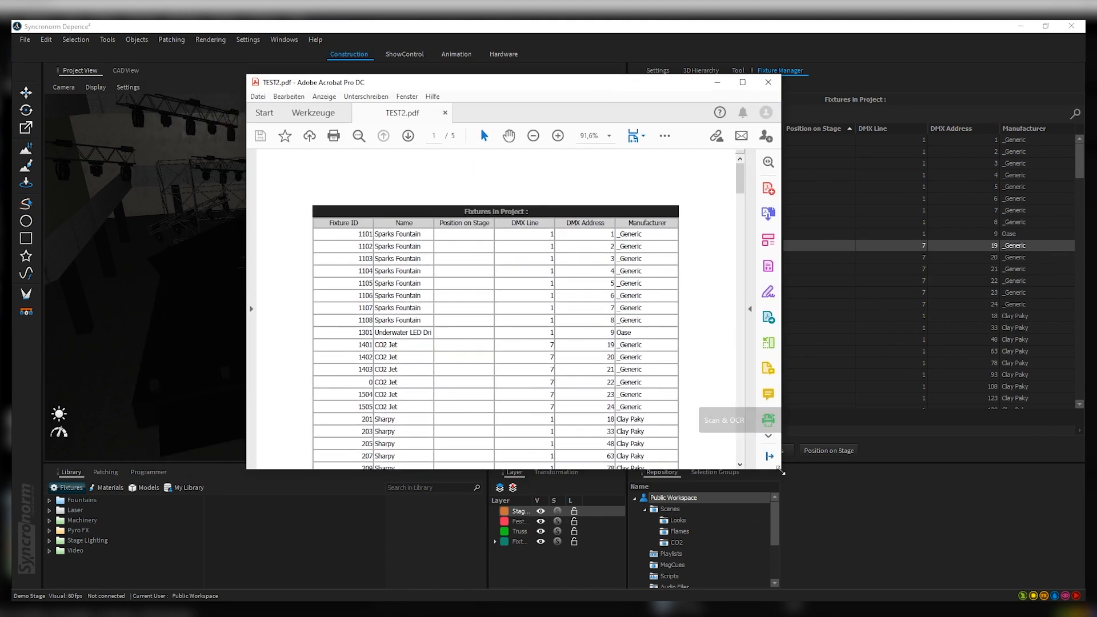
pyautogui.moveTo(782, 472); pyautogui.dragTo(943, 552)
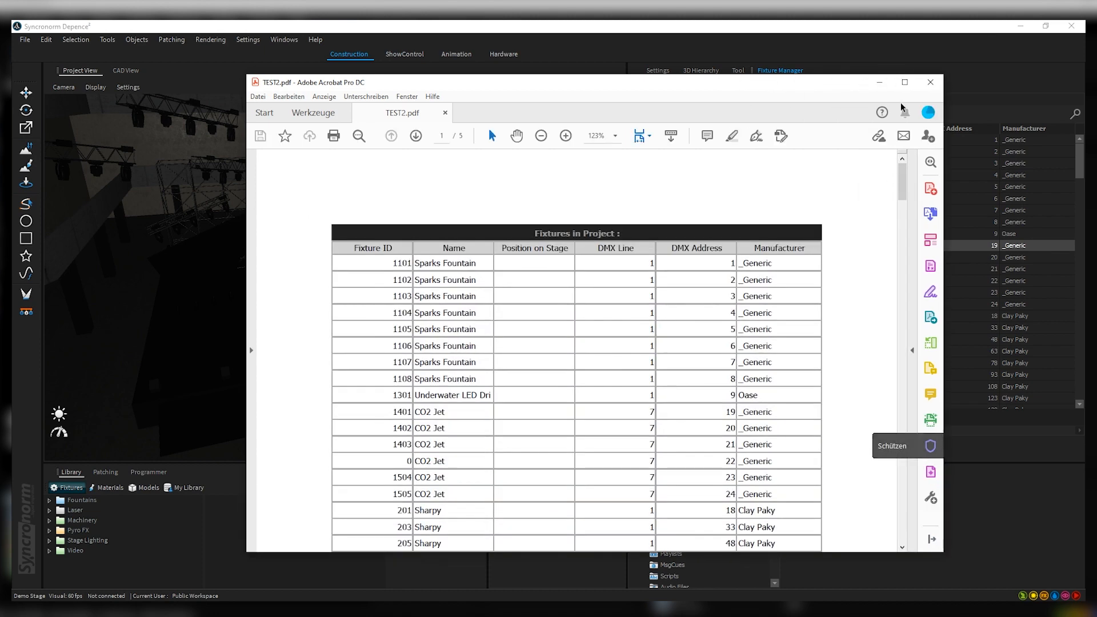
pyautogui.moveTo(902, 182)
pyautogui.mouseDown()
pyautogui.moveTo(900, 402)
pyautogui.moveTo(898, 182)
pyautogui.mouseUp()
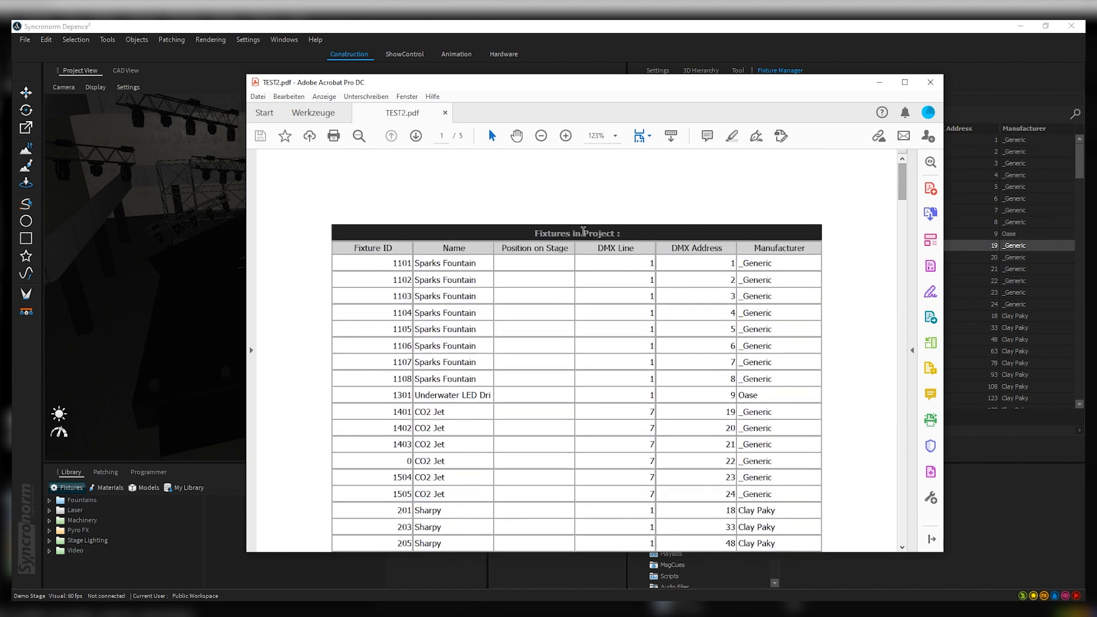
pyautogui.moveTo(352, 248); pyautogui.dragTo(882, 249)
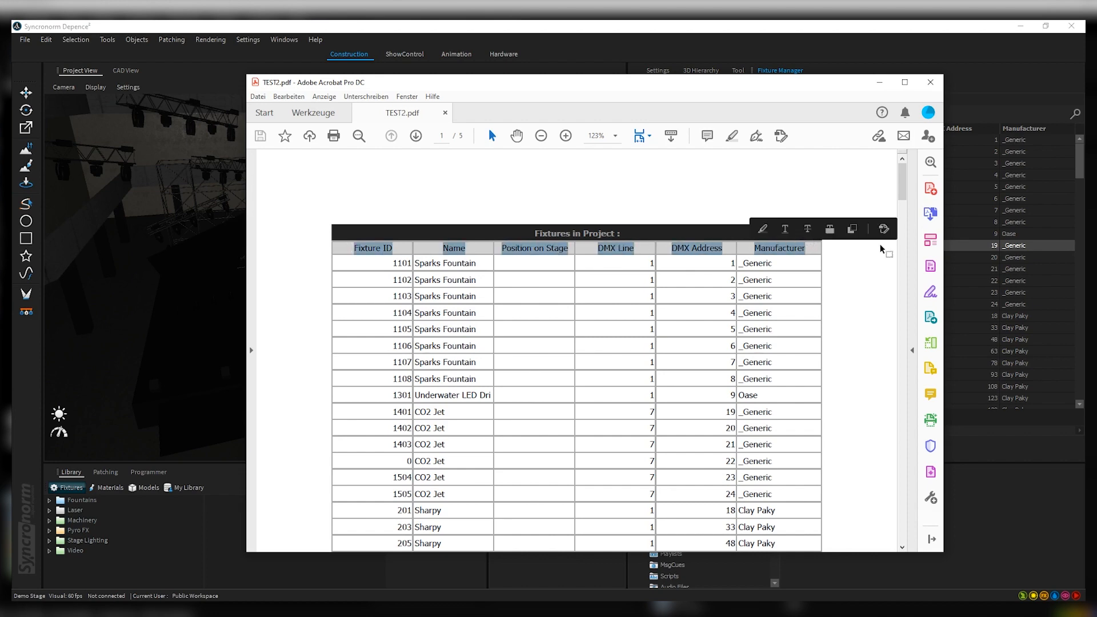
pyautogui.click(930, 81)
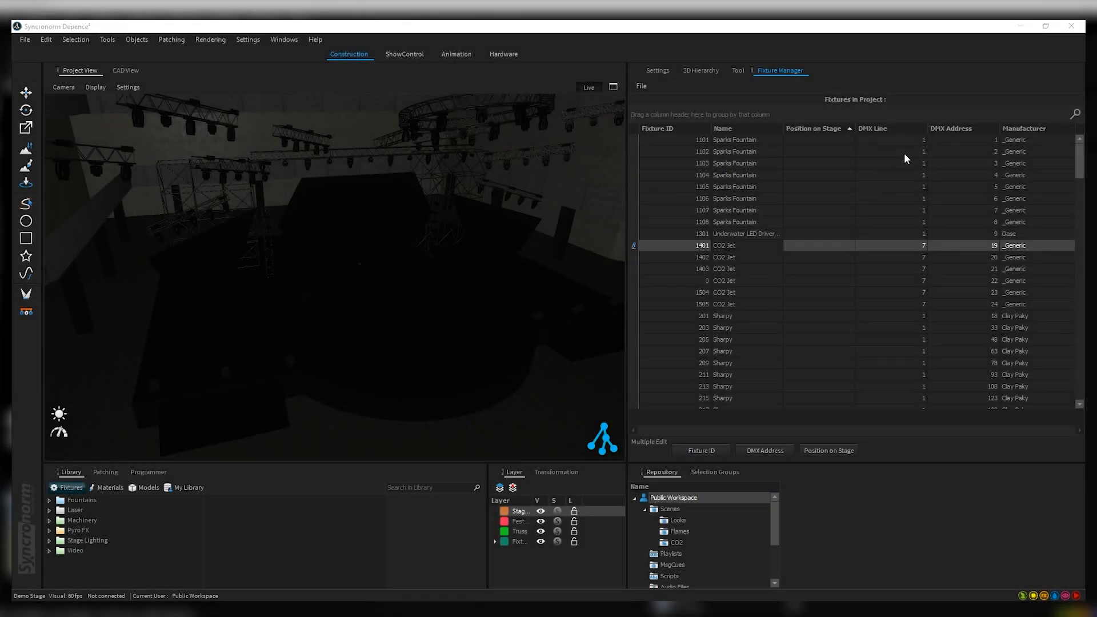
# - Sort the fixture table by Name in both directions, followed by Manufacturer in ascending order
pyautogui.click(750, 128)
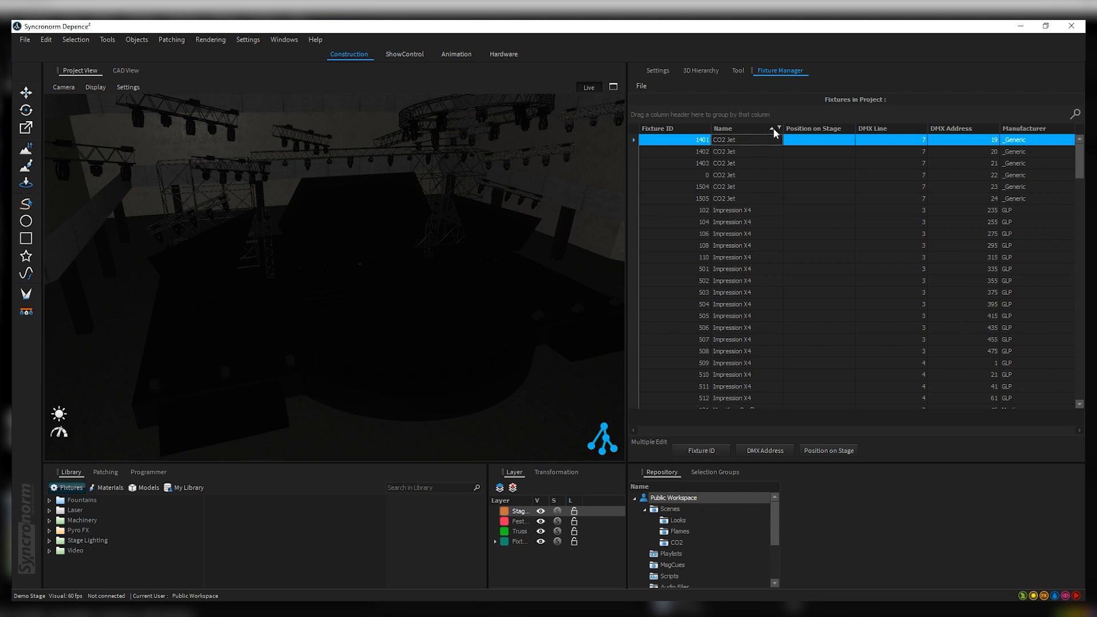
pyautogui.click(772, 126)
pyautogui.click(773, 127)
pyautogui.click(1040, 129)
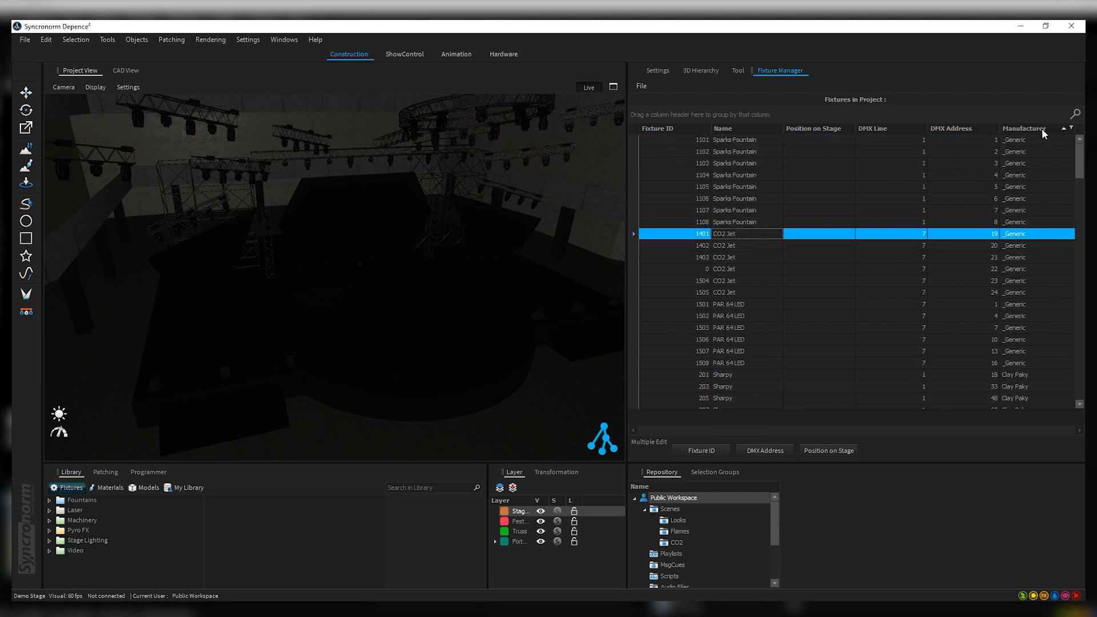
pyautogui.click(1063, 128)
pyautogui.click(1063, 128)
# - Group the fixture table by Manufacturer, and expand and collapse the Clay Paky group to check its fixtures
pyautogui.moveTo(1021, 128); pyautogui.dragTo(671, 113)
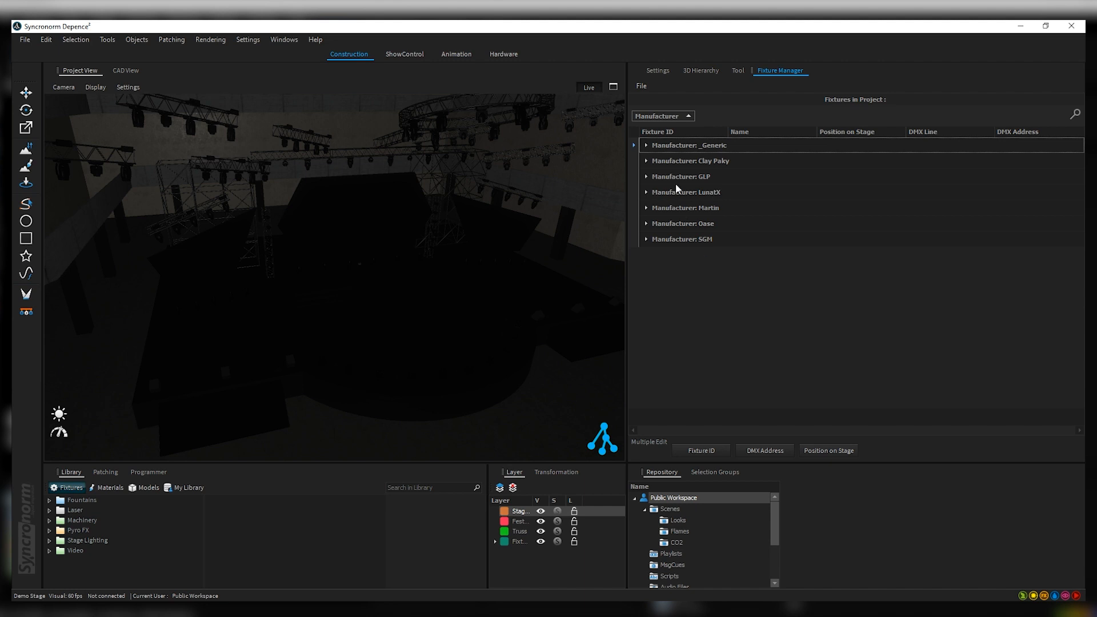
pyautogui.click(646, 161)
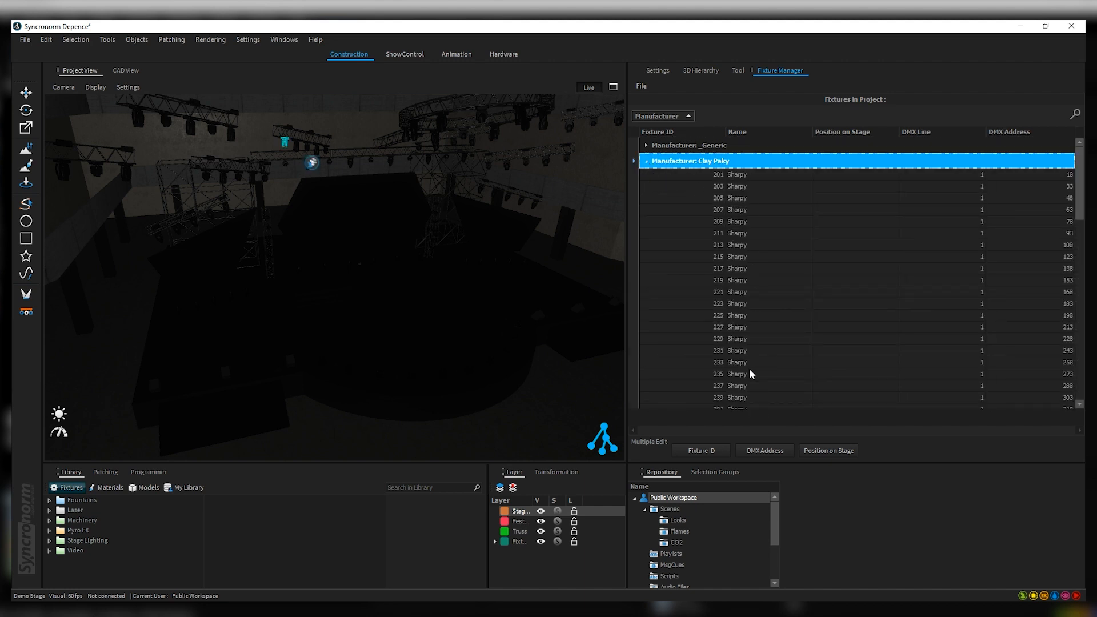
pyautogui.click(646, 162)
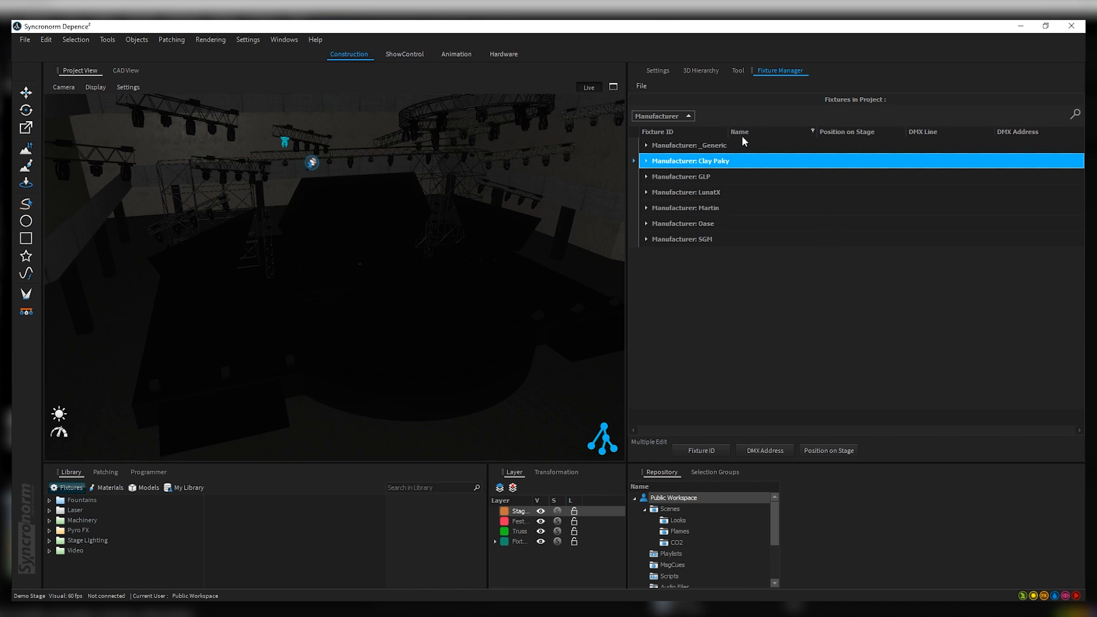
# - Add DMX Line as a second grouping level under Manufacturer and expand DMX Line 1 of Clay Paky
pyautogui.moveTo(930, 131); pyautogui.dragTo(711, 121)
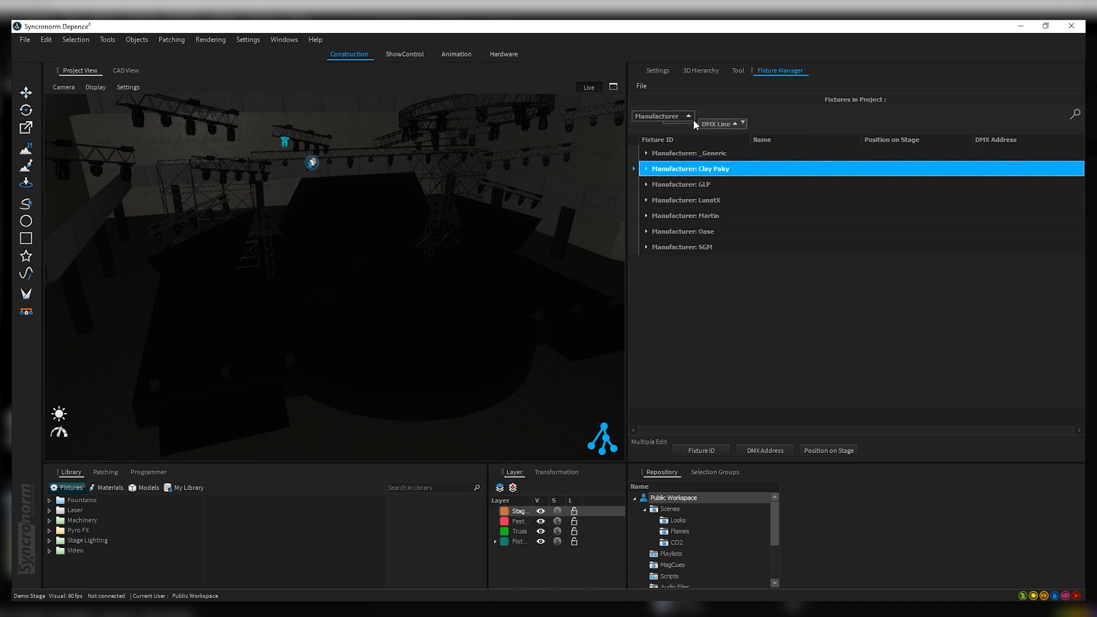
pyautogui.click(647, 169)
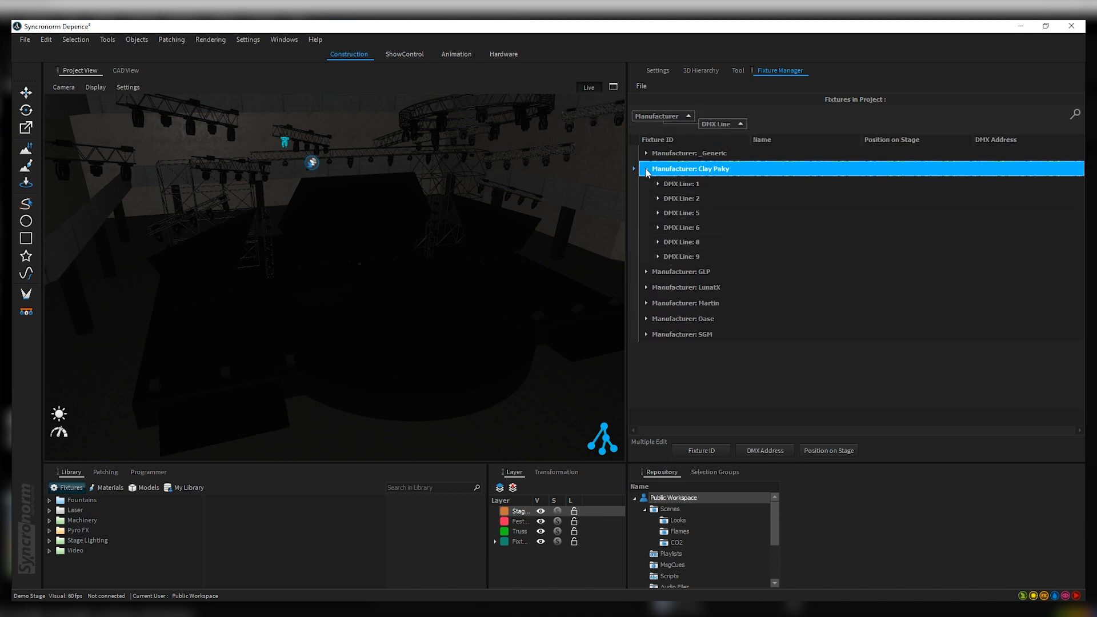
pyautogui.click(658, 184)
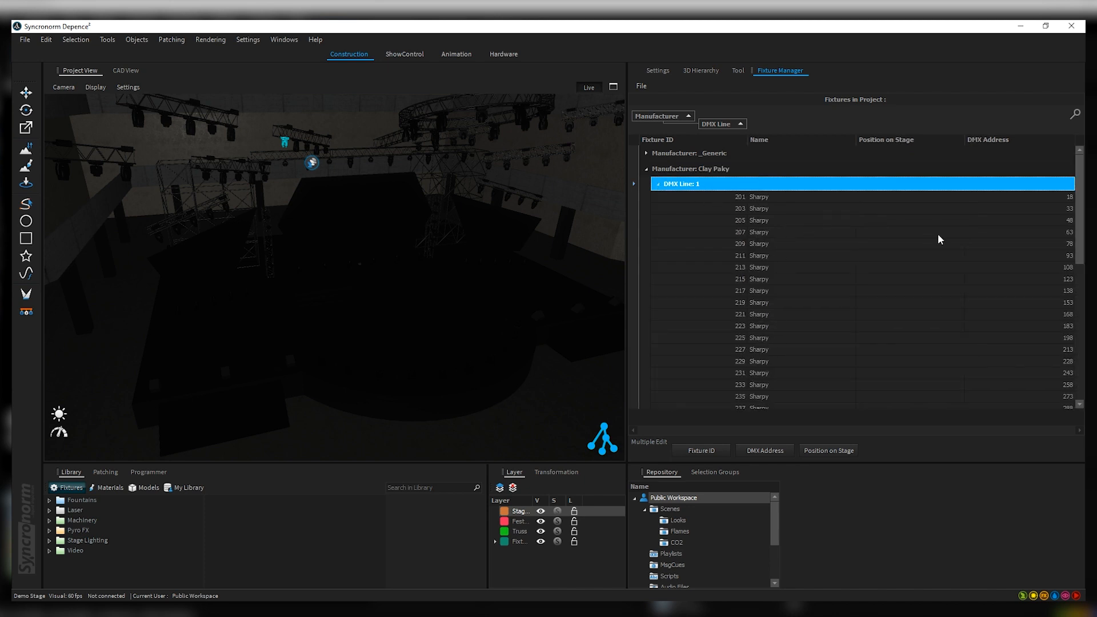
# - Try DMX Address as a third grouping level, inspect the Clay Paky fixture at address 18 on line 1, and remove that level
pyautogui.moveTo(978, 138); pyautogui.dragTo(775, 128)
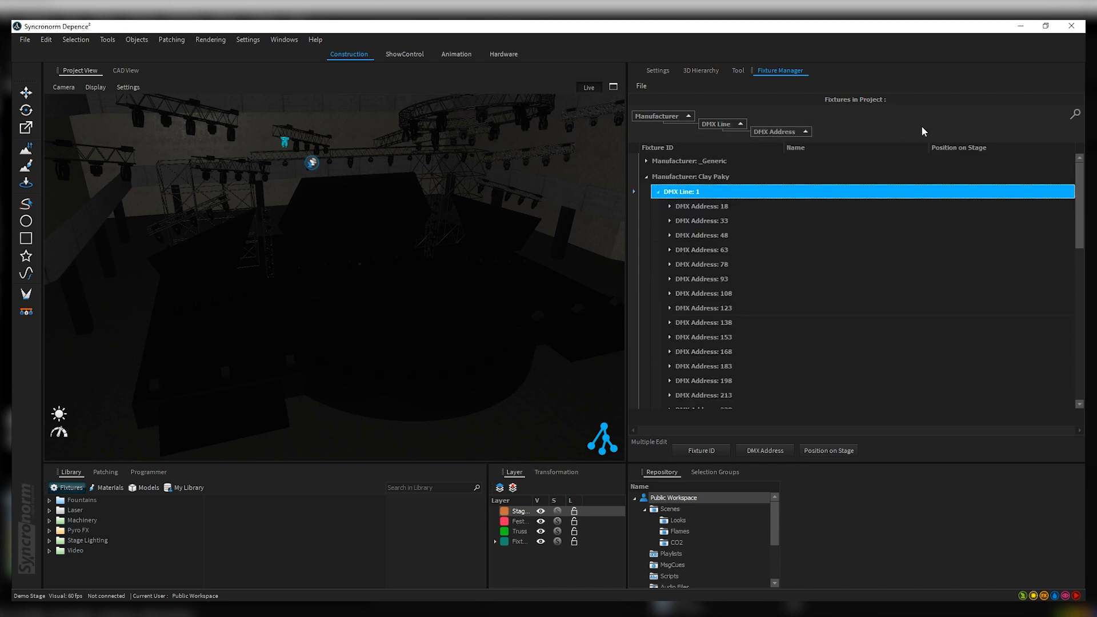
pyautogui.click(670, 206)
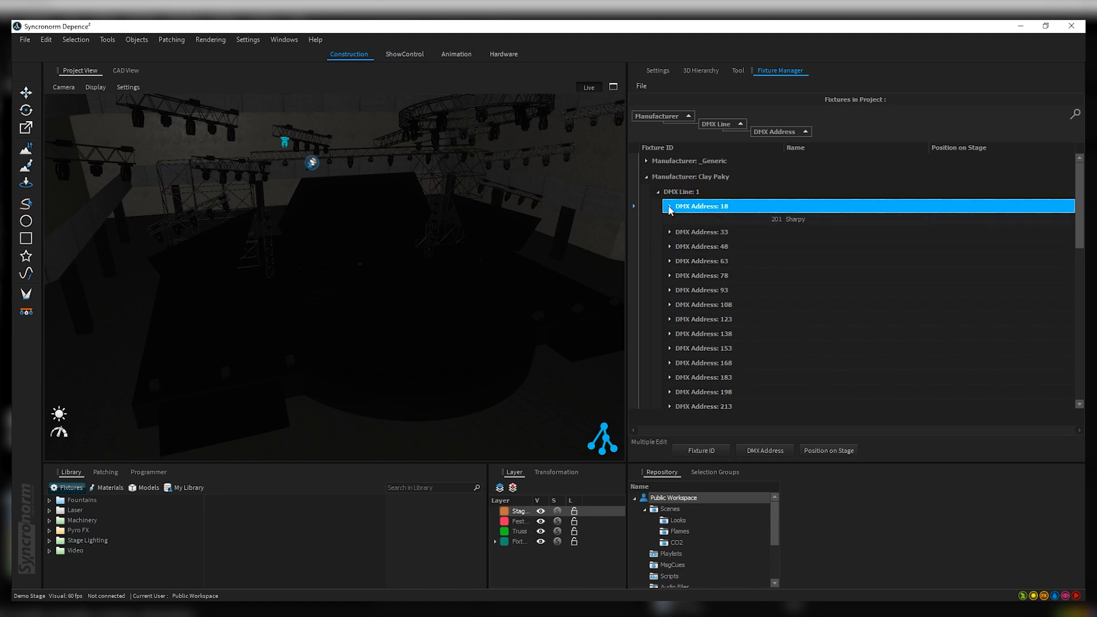
pyautogui.click(796, 219)
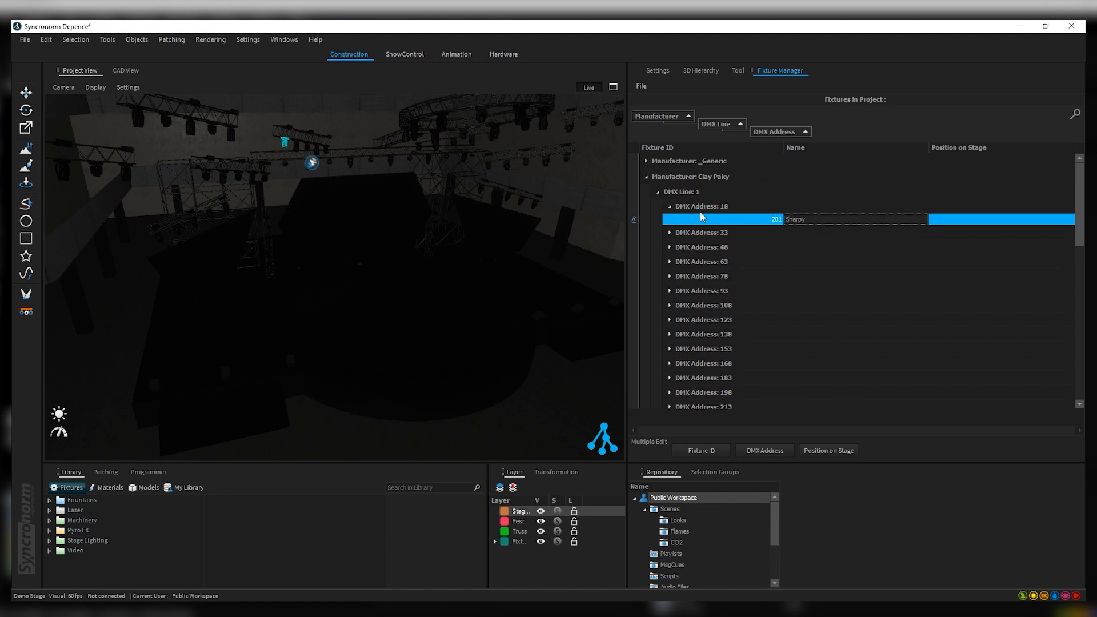
pyautogui.click(670, 207)
pyautogui.click(658, 192)
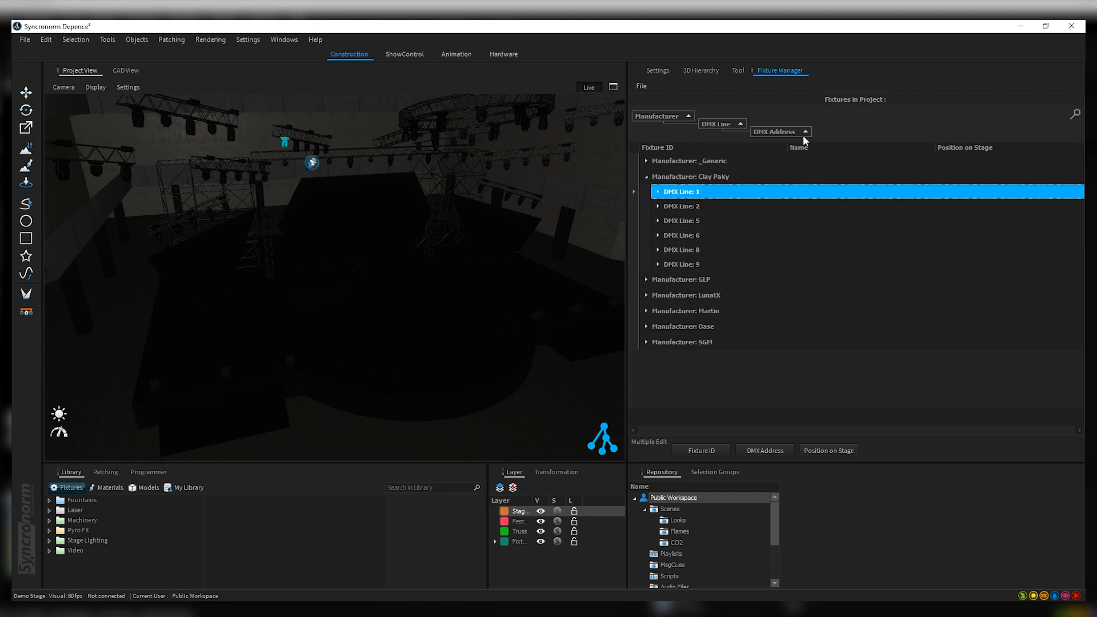
pyautogui.moveTo(779, 131); pyautogui.dragTo(925, 148)
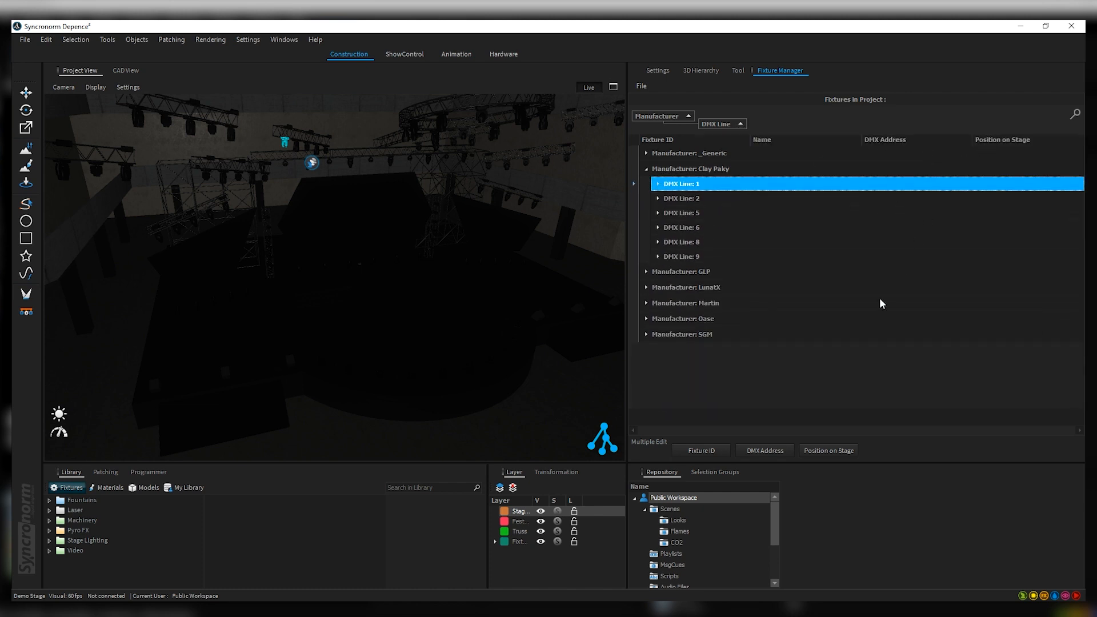
# - Add Name as a grouping level and place it between Manufacturer and DMX Line
pyautogui.moveTo(774, 140); pyautogui.dragTo(760, 127)
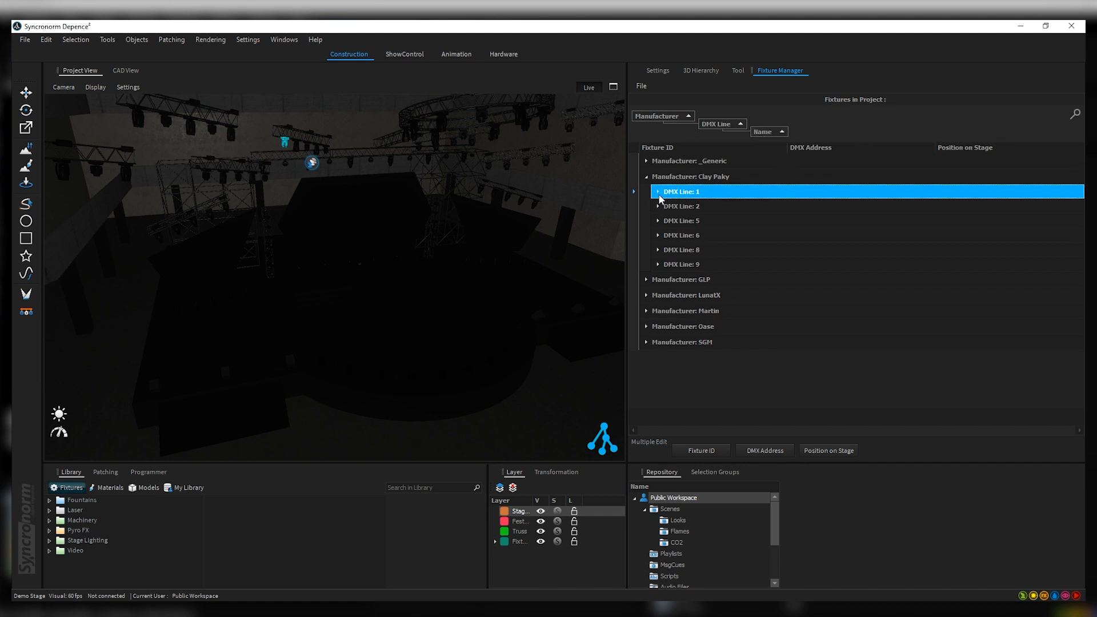
pyautogui.click(648, 177)
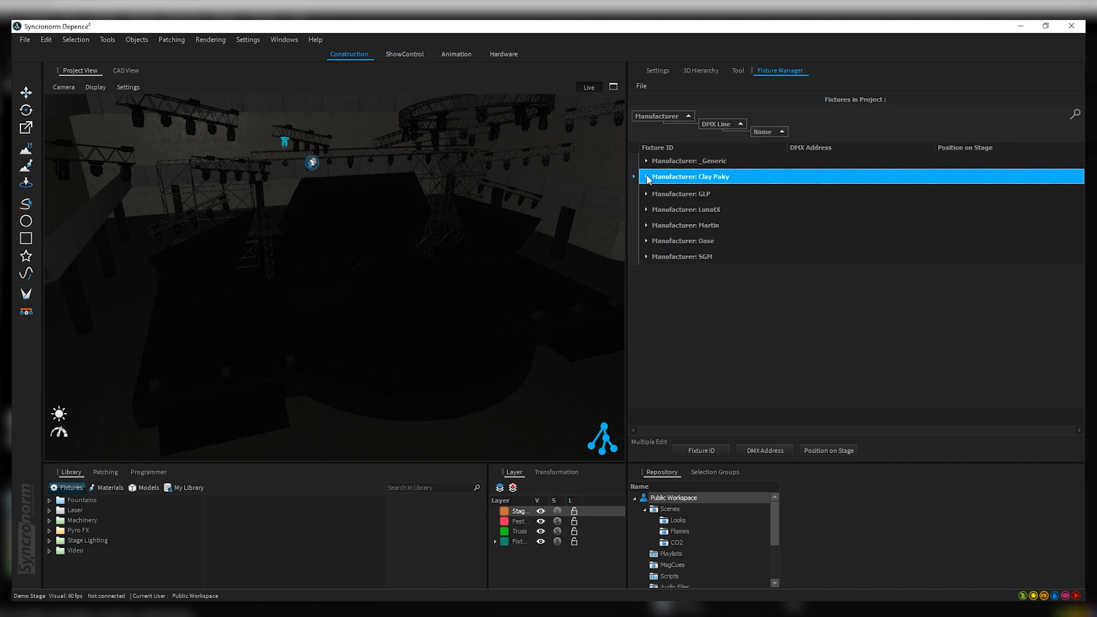
pyautogui.moveTo(766, 131); pyautogui.dragTo(698, 122)
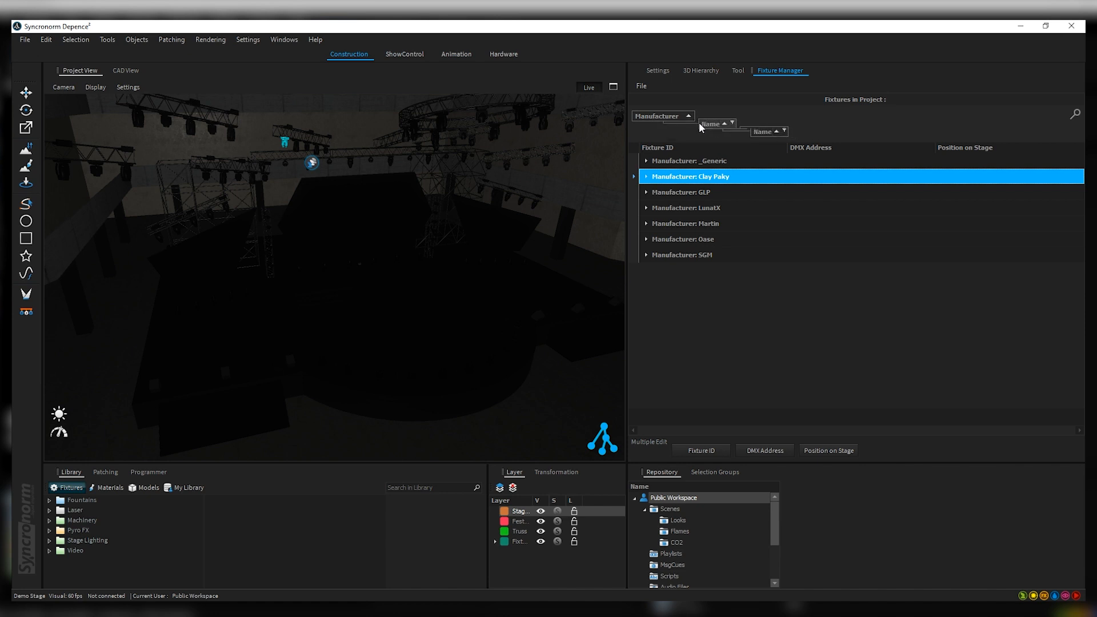
# - Expand the Clay Paky Mythos group down to DMX Line 5 and select all its fixtures from 302 to 605
pyautogui.click(646, 177)
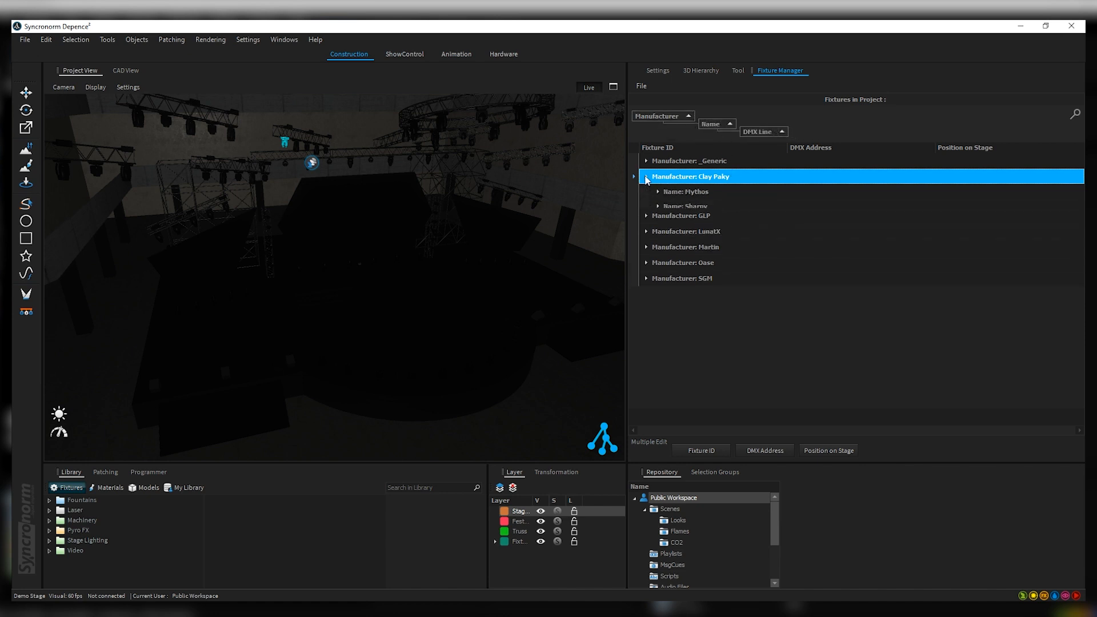
pyautogui.click(690, 192)
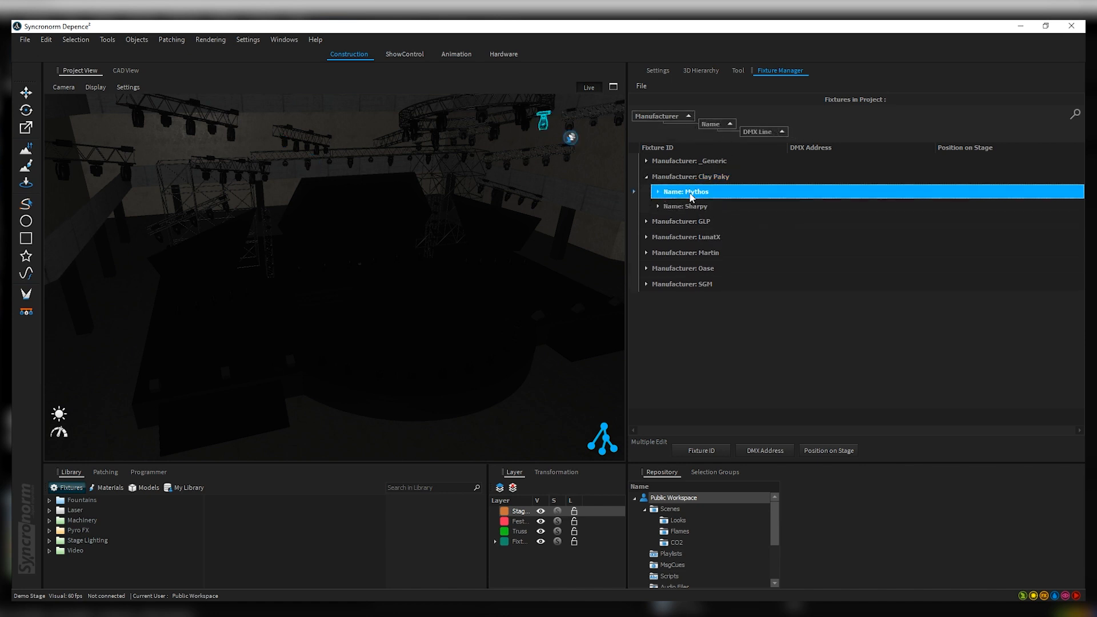
pyautogui.click(658, 192)
pyautogui.click(701, 204)
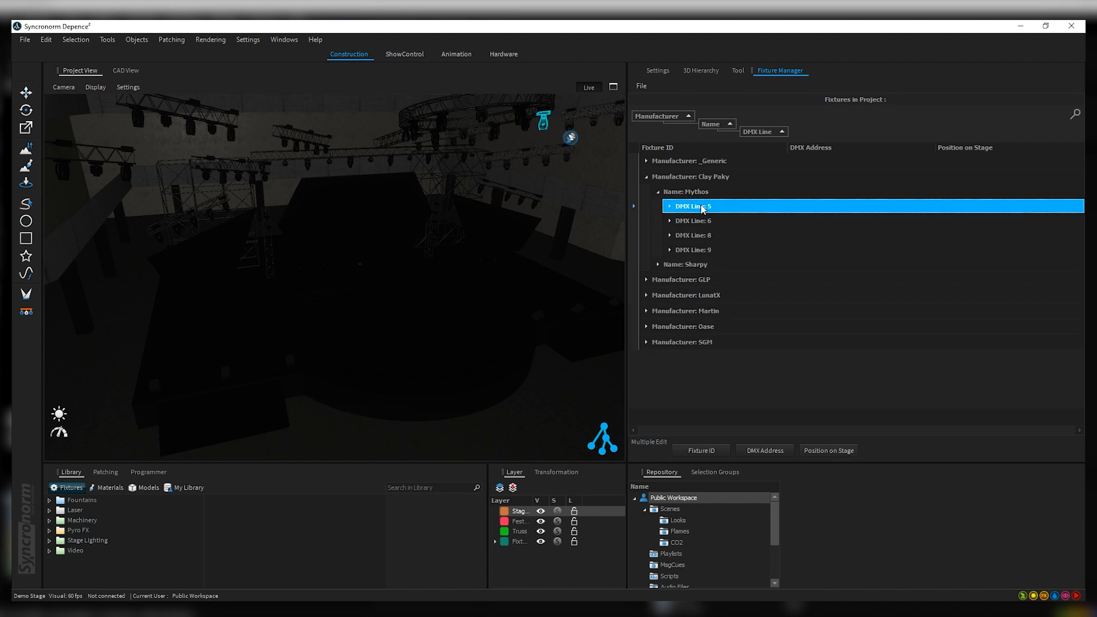
pyautogui.click(670, 206)
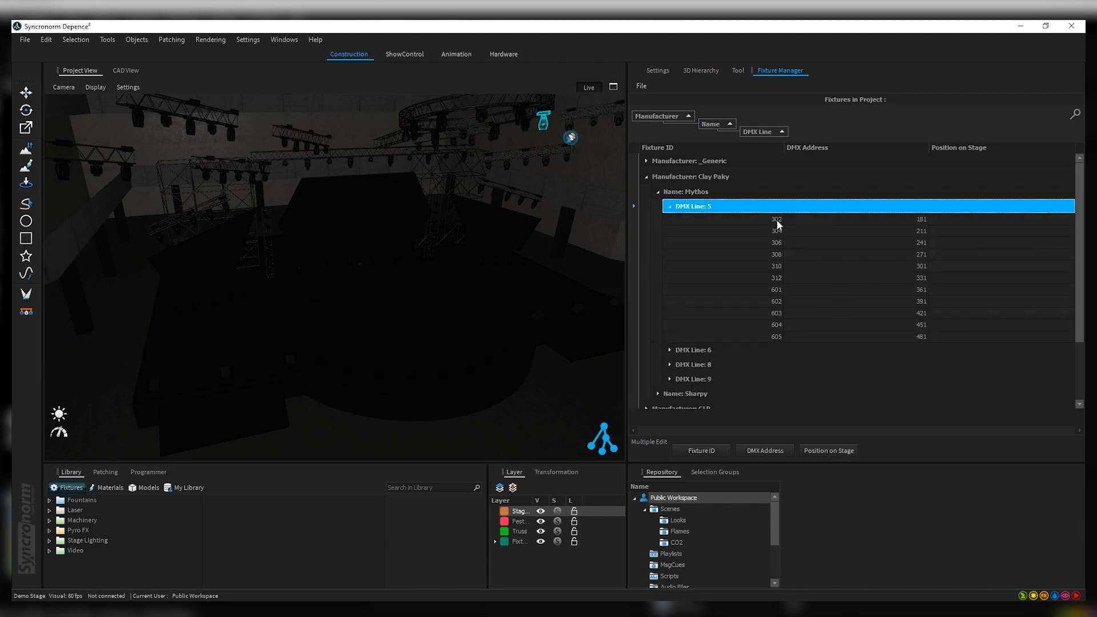
pyautogui.click(777, 220)
pyautogui.keyDown('shift'); pyautogui.click(787, 337); pyautogui.keyUp('shift')
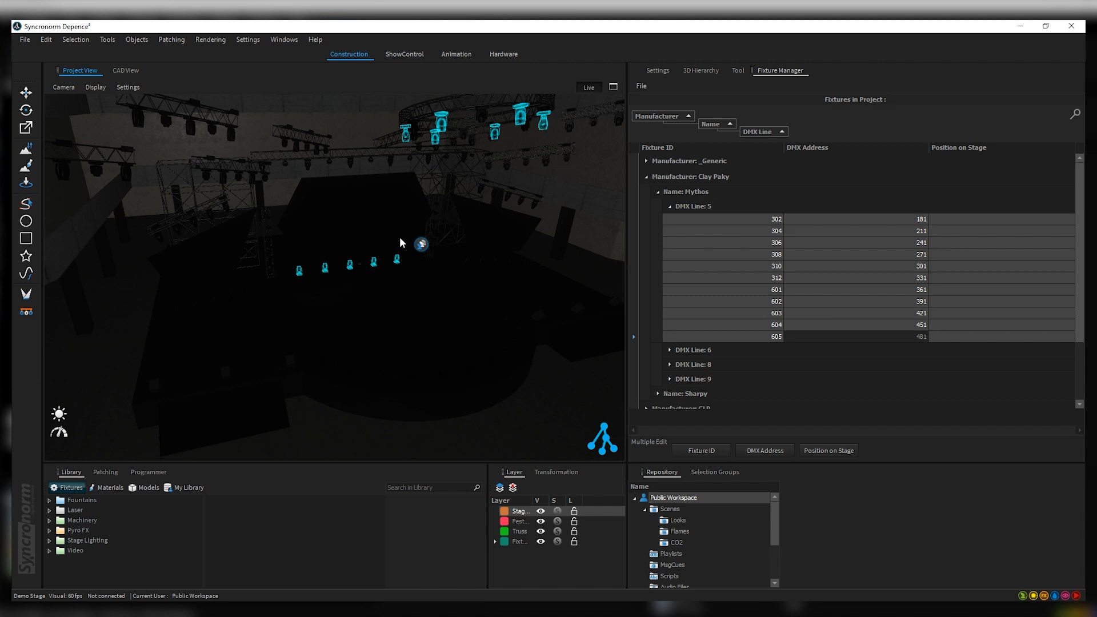
# - Collapse the DMX Line 5, Mythos and Clay Paky groups so only the manufacturer level is listed
pyautogui.click(670, 206)
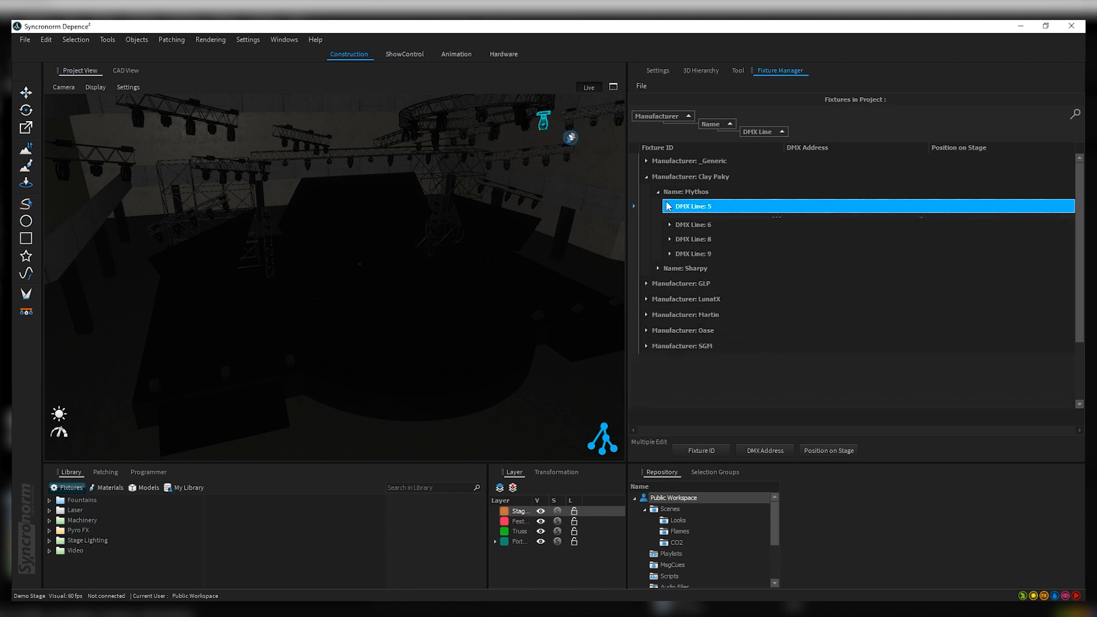
pyautogui.click(658, 193)
pyautogui.click(646, 178)
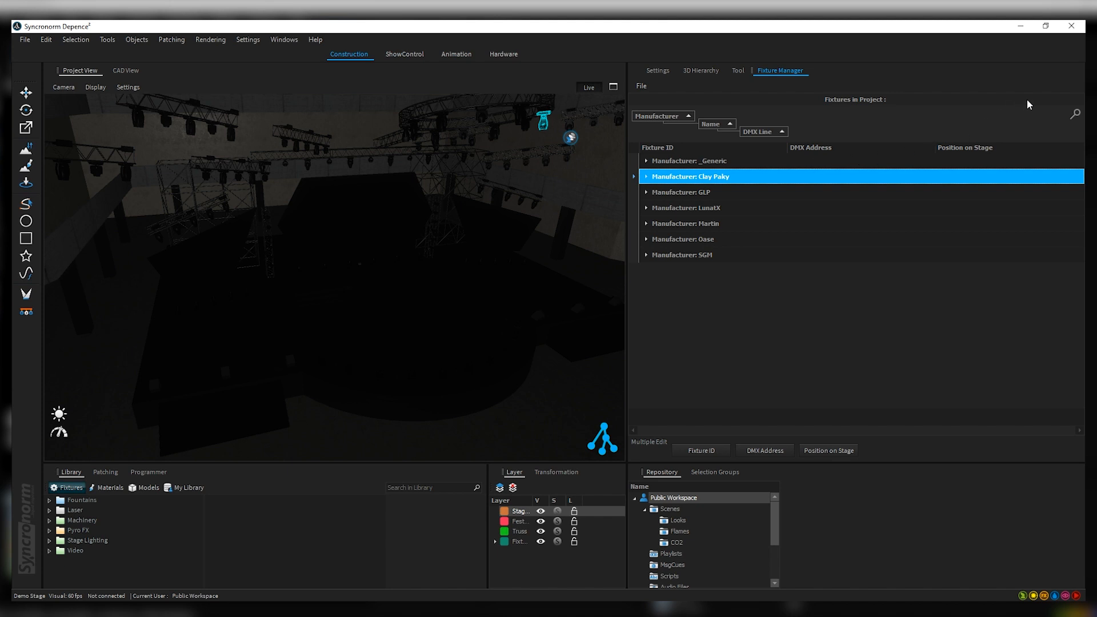
# - Remove the Manufacturer, Name and DMX Line grouping levels and search the fixture table for CLAY
pyautogui.click(1075, 114)
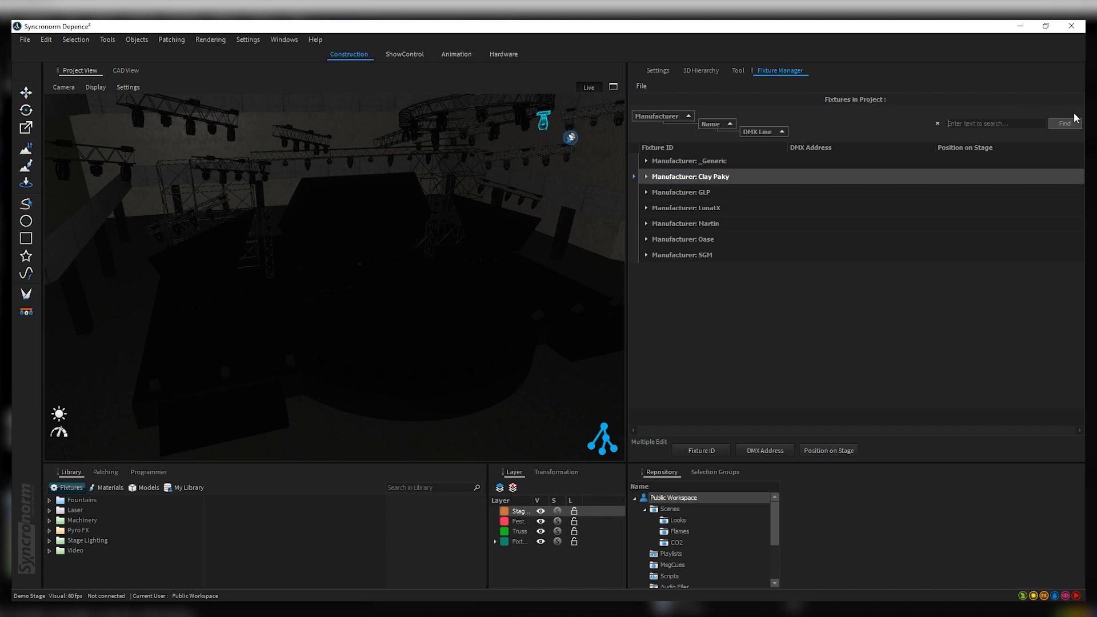
pyautogui.moveTo(654, 116)
pyautogui.mouseDown()
pyautogui.moveTo(647, 143)
pyautogui.moveTo(664, 139)
pyautogui.moveTo(644, 134)
pyautogui.moveTo(661, 135)
pyautogui.mouseUp()
pyautogui.click(962, 113)
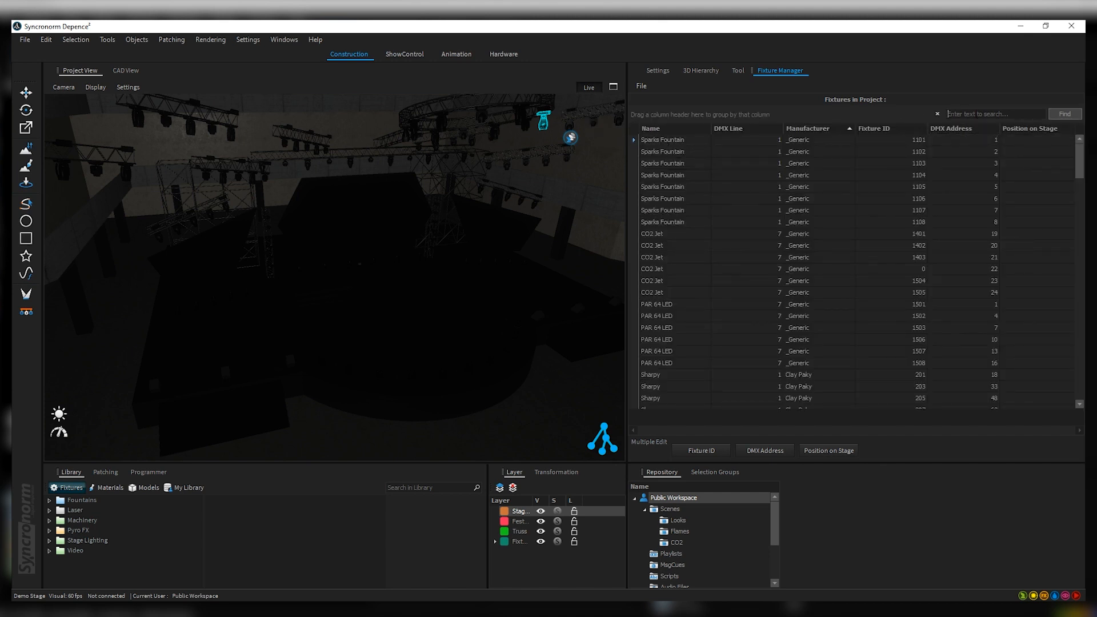
pyautogui.write('CLAY')
pyautogui.press('Return')
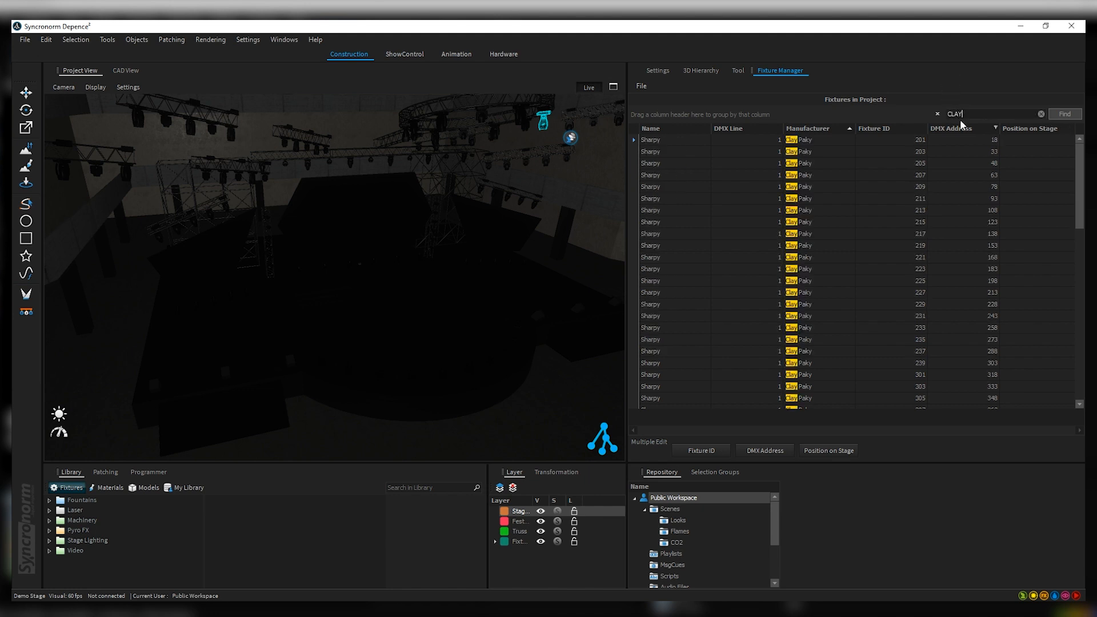
# - Select all Clay Paky fixtures in the filtered table, from Sharpy 201 to Mythos 240
pyautogui.click(800, 141)
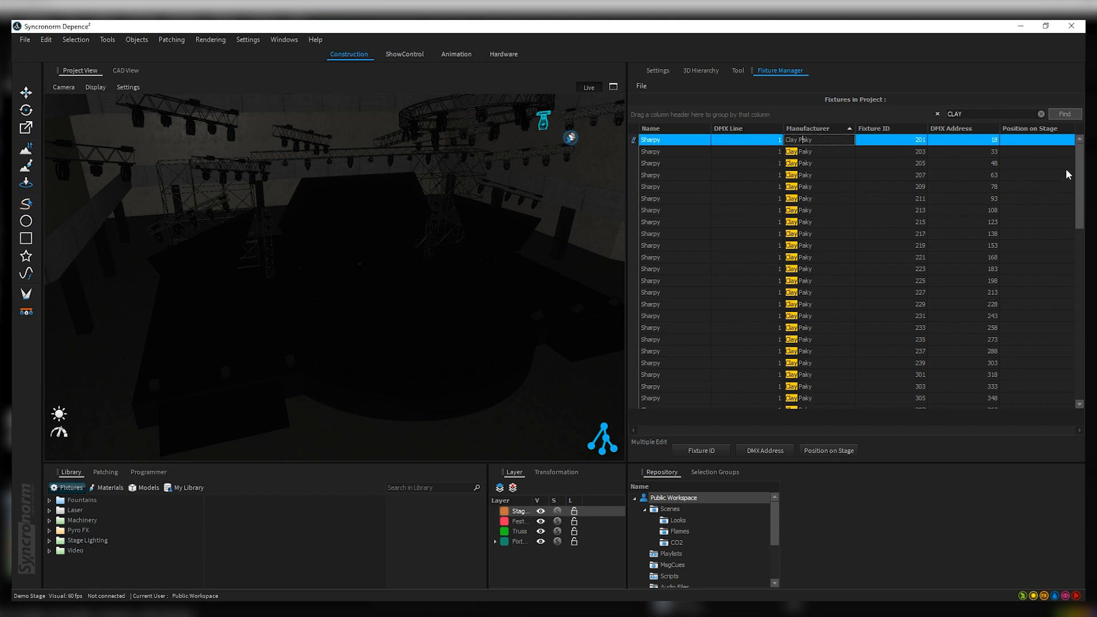
pyautogui.moveTo(1080, 170); pyautogui.dragTo(1082, 355)
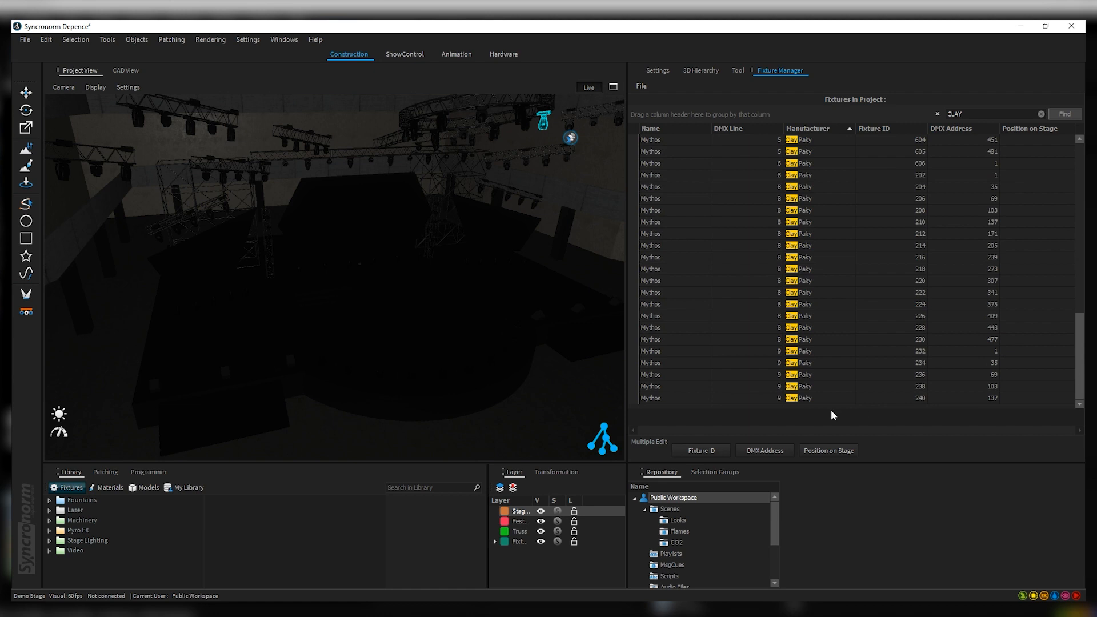
pyautogui.keyDown('shift'); pyautogui.click(806, 398); pyautogui.keyUp('shift')
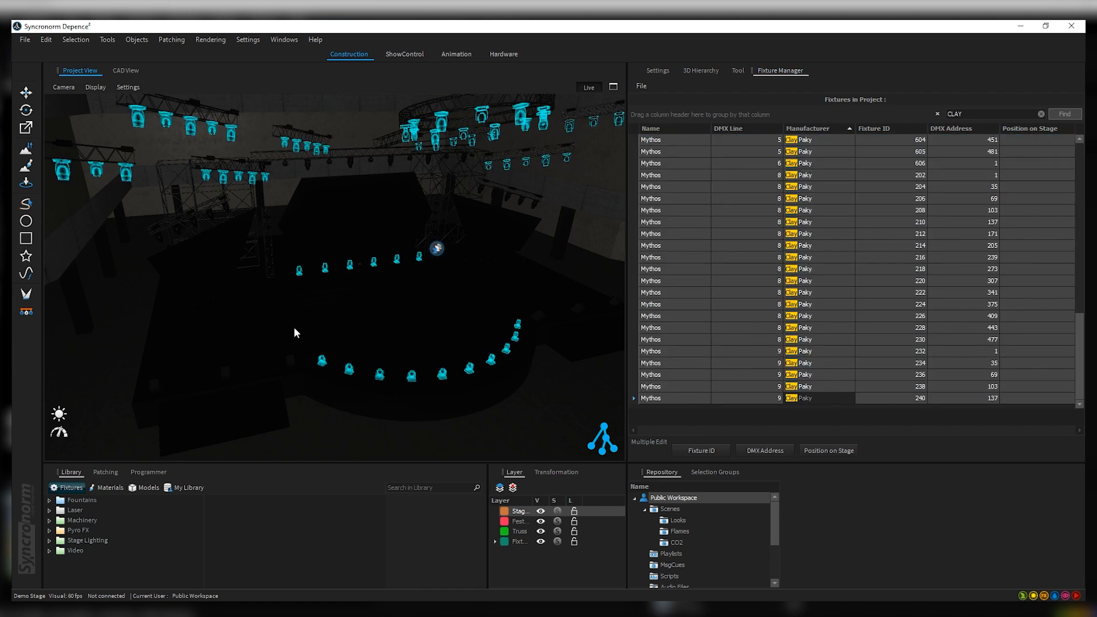
# - Replace the fixture search text with MARTIN and run the search
pyautogui.moveTo(1075, 343); pyautogui.dragTo(1077, 149)
pyautogui.click(940, 114)
pyautogui.press('BackSpace')
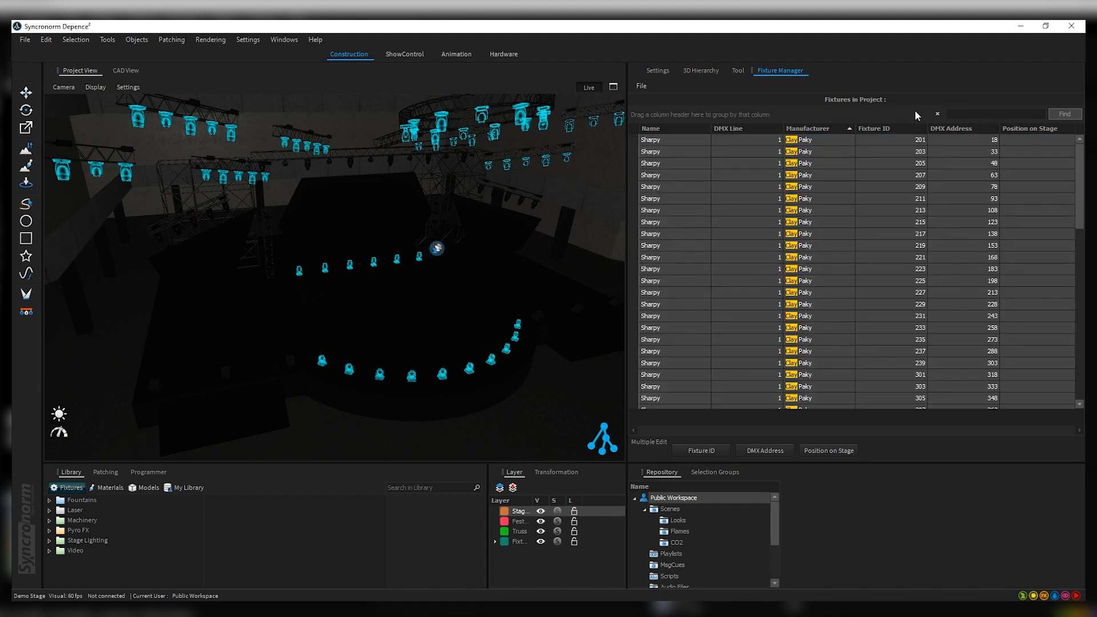
pyautogui.write('MARTIN')
pyautogui.click(1066, 114)
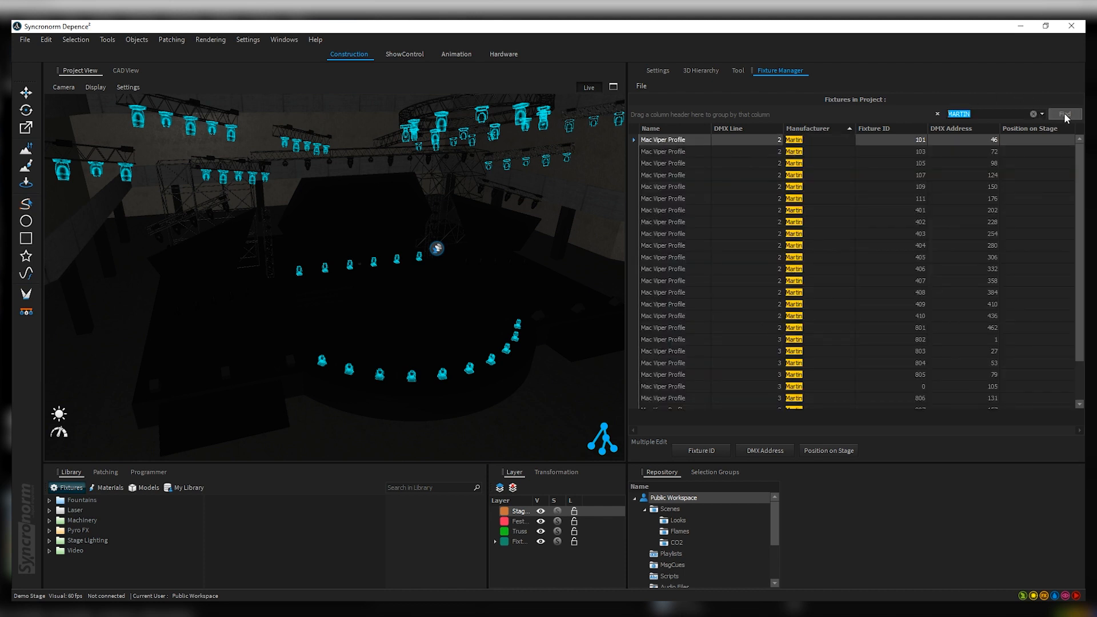
# - Select all Martin Mac Viper Profile fixtures in the filtered table, from 101 to 809
pyautogui.click(664, 139)
pyautogui.scroll(-1, 849, 360)
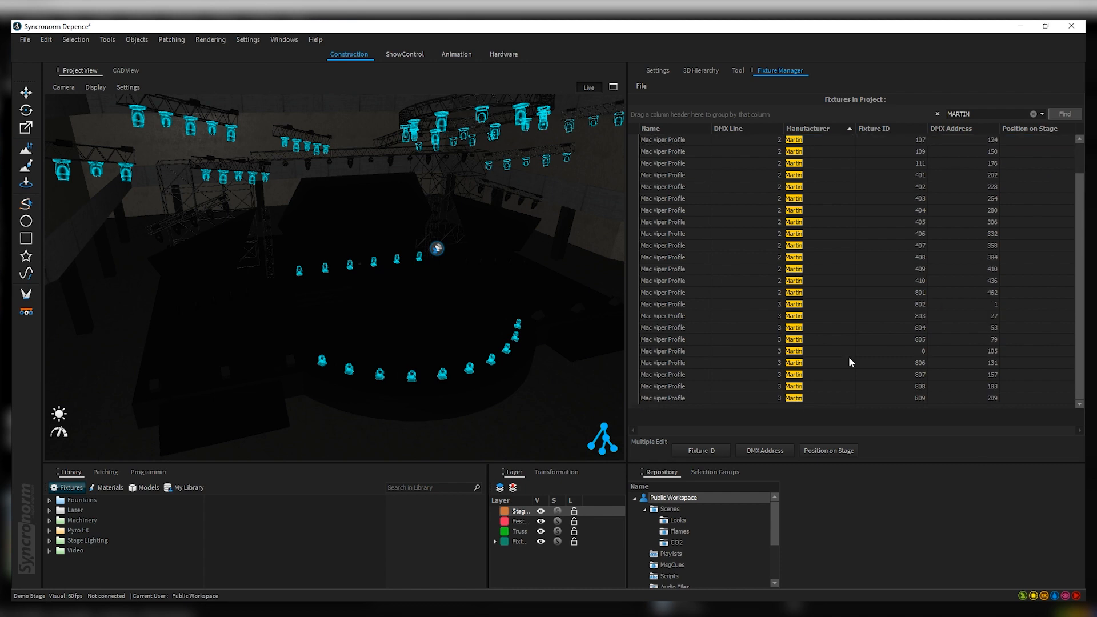
pyautogui.keyDown('shift'); pyautogui.click(665, 398); pyautogui.keyUp('shift')
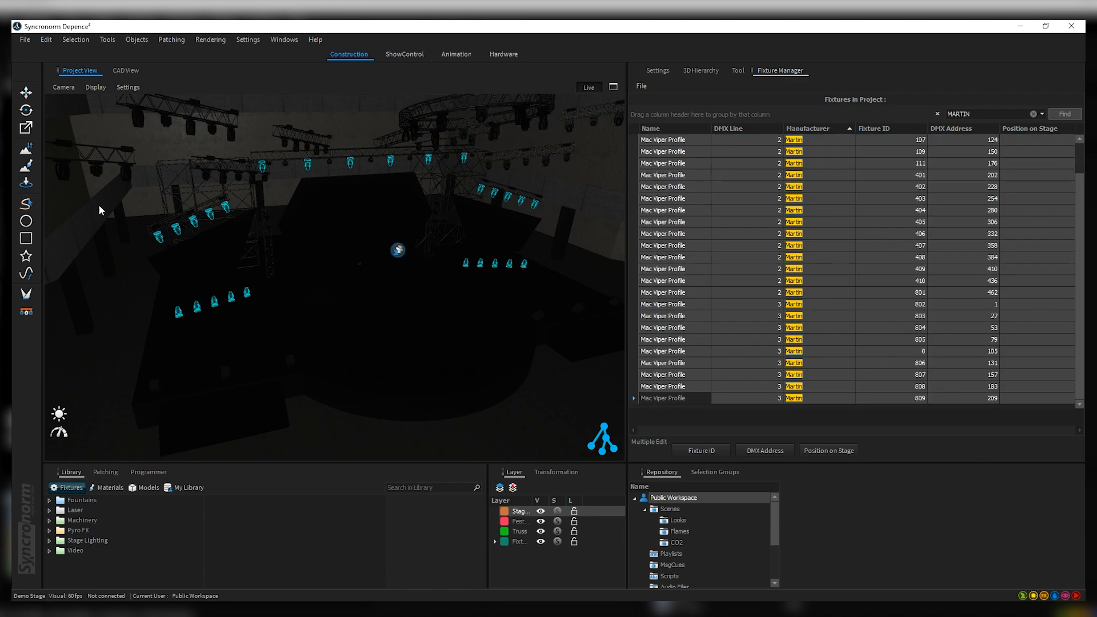